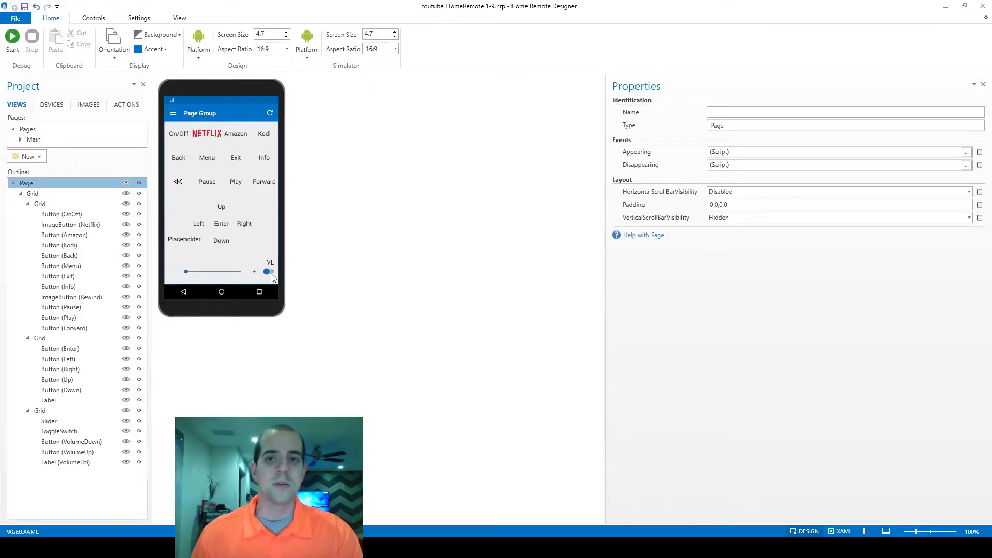
# - Create a new Virtual Device variable named 'Variable - Receiver Mute Status'
pyautogui.click(53, 105)
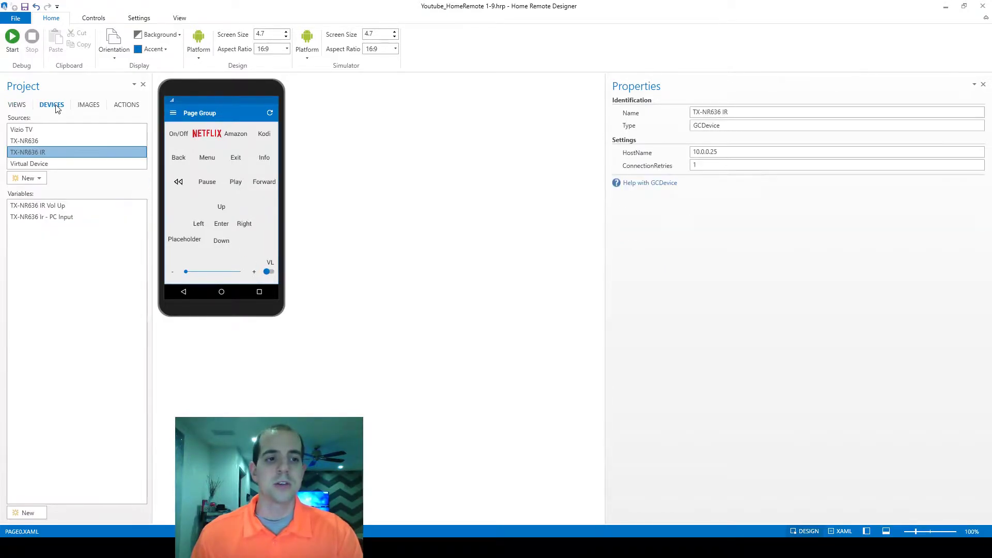
pyautogui.click(44, 164)
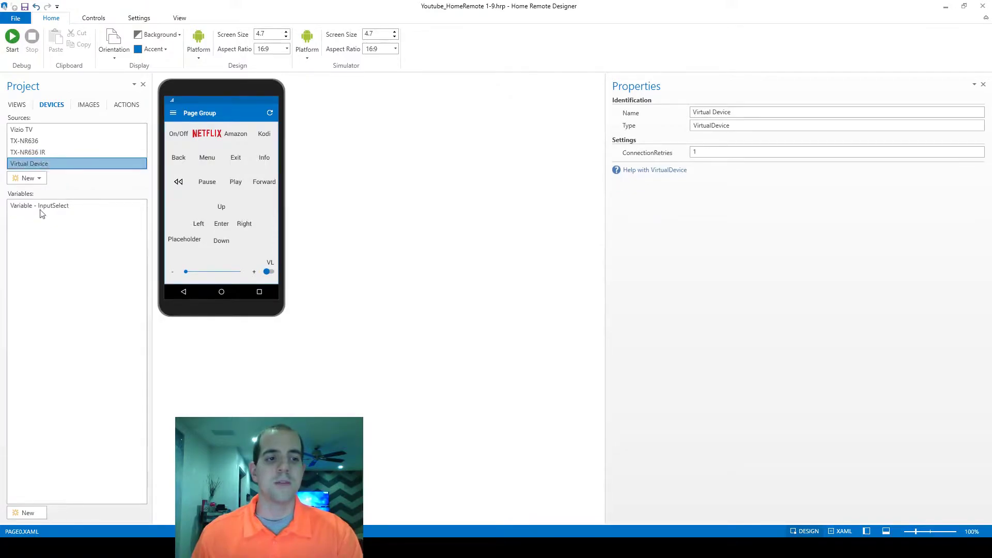
pyautogui.click(20, 513)
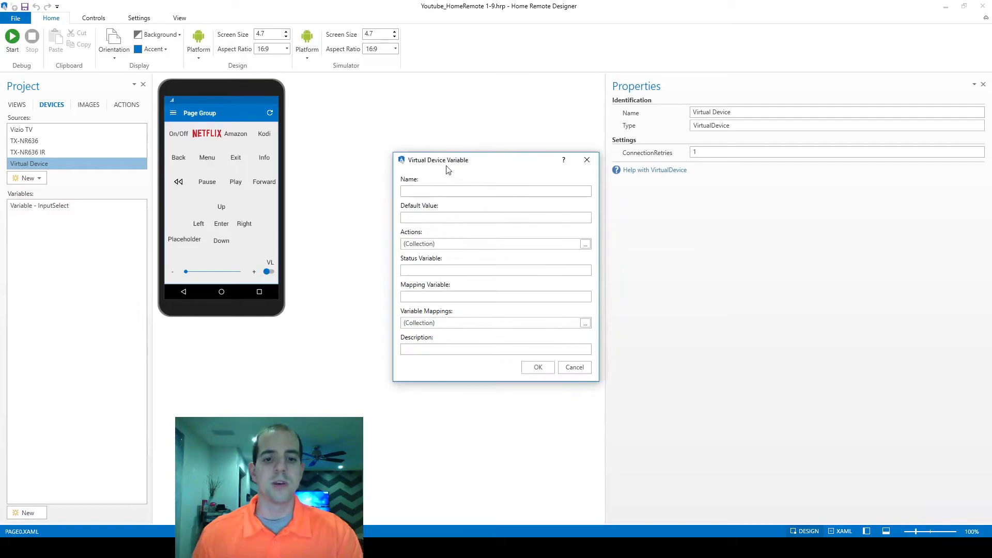
pyautogui.write('Var')
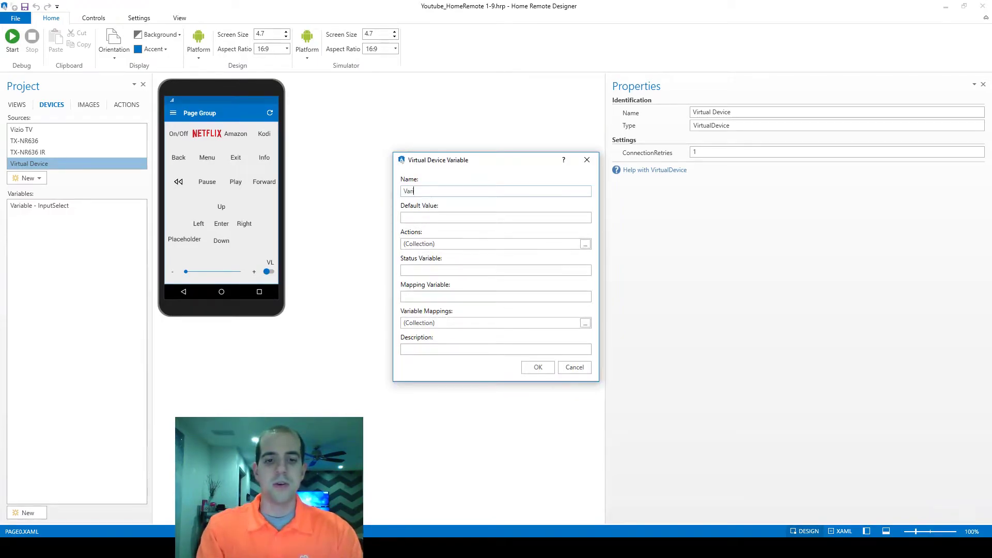
pyautogui.write('iable - ')
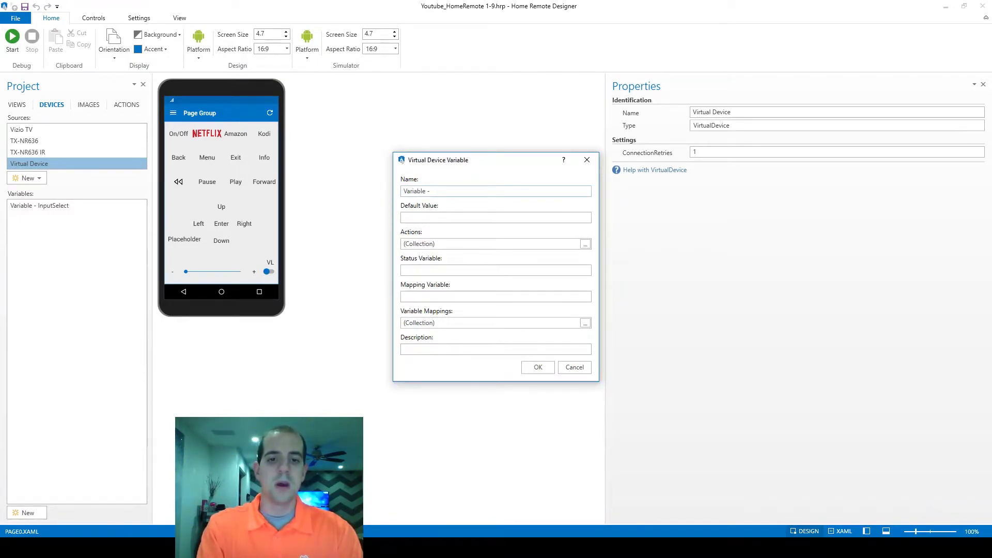
pyautogui.write('Receiv')
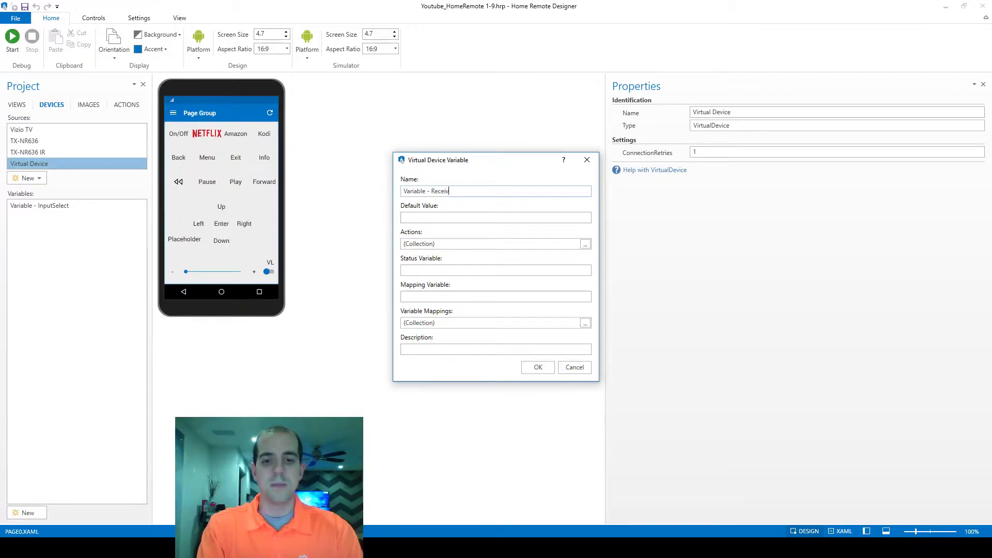
pyautogui.write('er Mute Status')
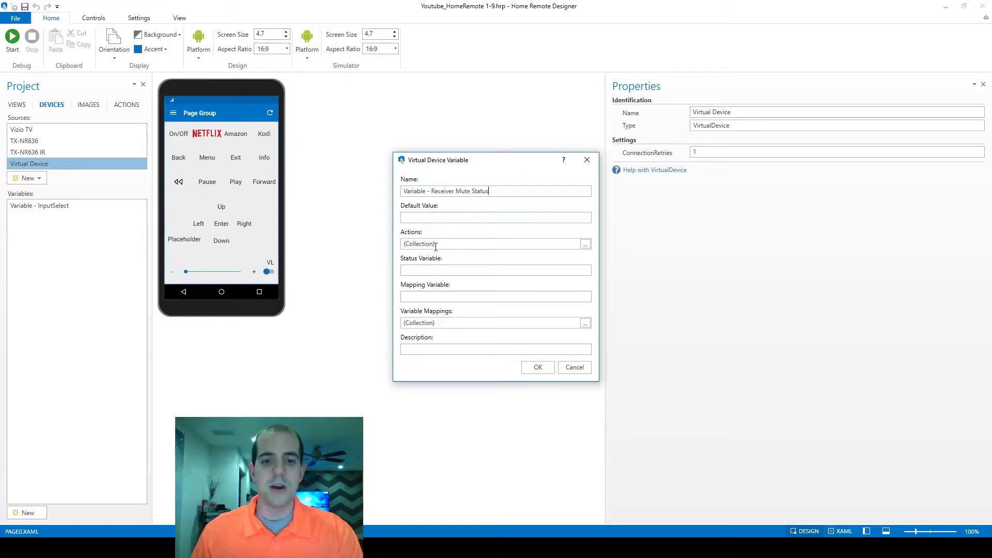
pyautogui.click(531, 370)
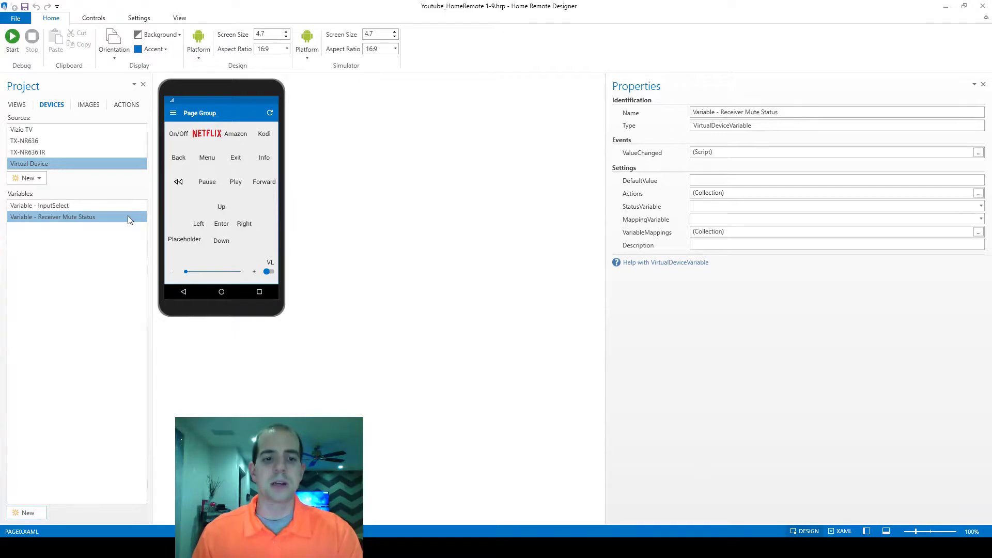
# - Start a TX-NR636 IR variable named 'TX-NR636 IR Mute Toggle' with connector address 1:2
pyautogui.click(268, 272)
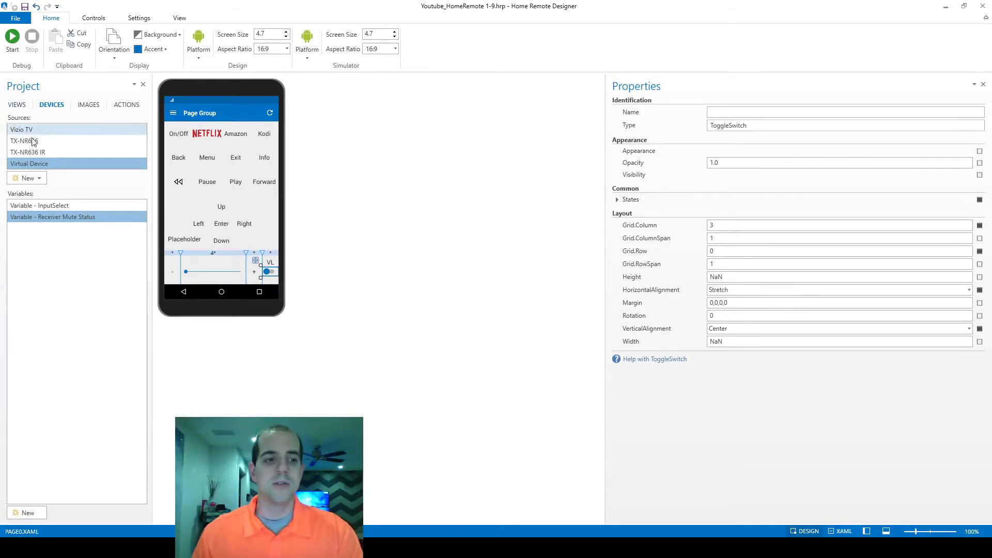
pyautogui.click(43, 151)
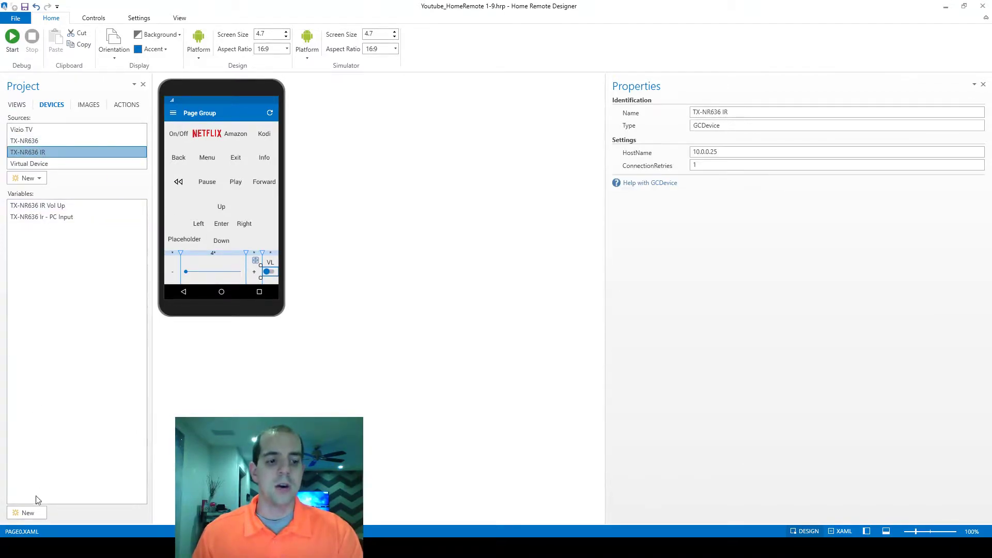
pyautogui.click(32, 512)
pyautogui.click(434, 230)
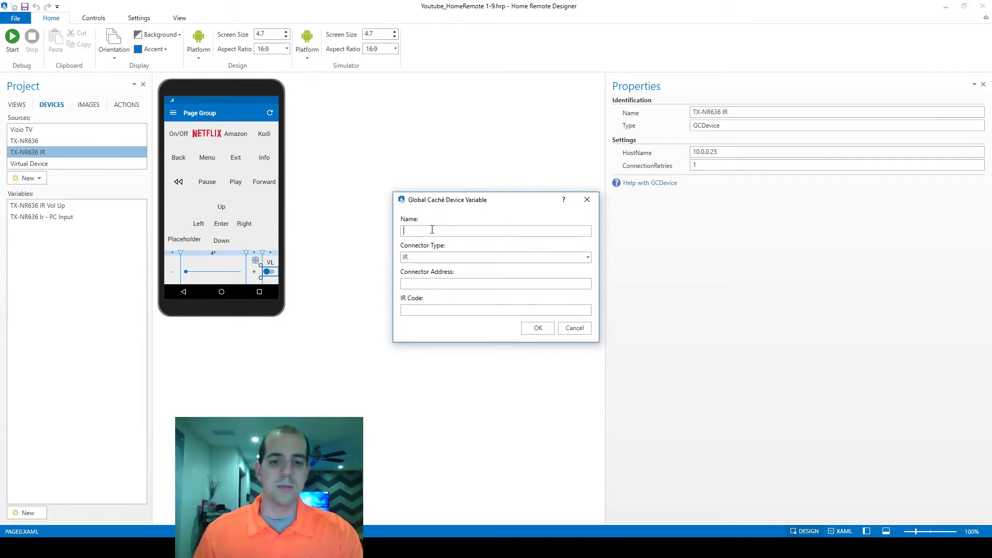
pyautogui.write('TX-NR')
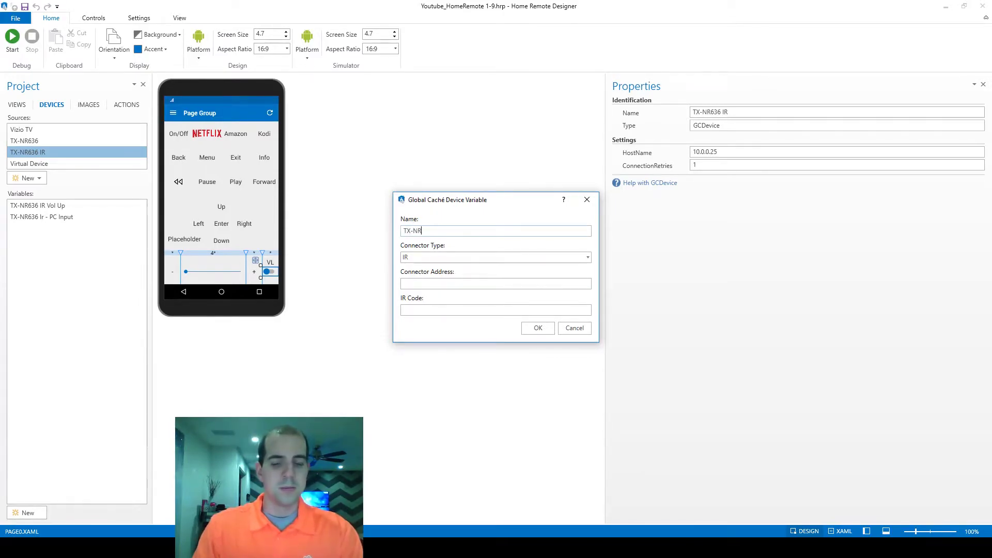
pyautogui.write('636 Ir M')
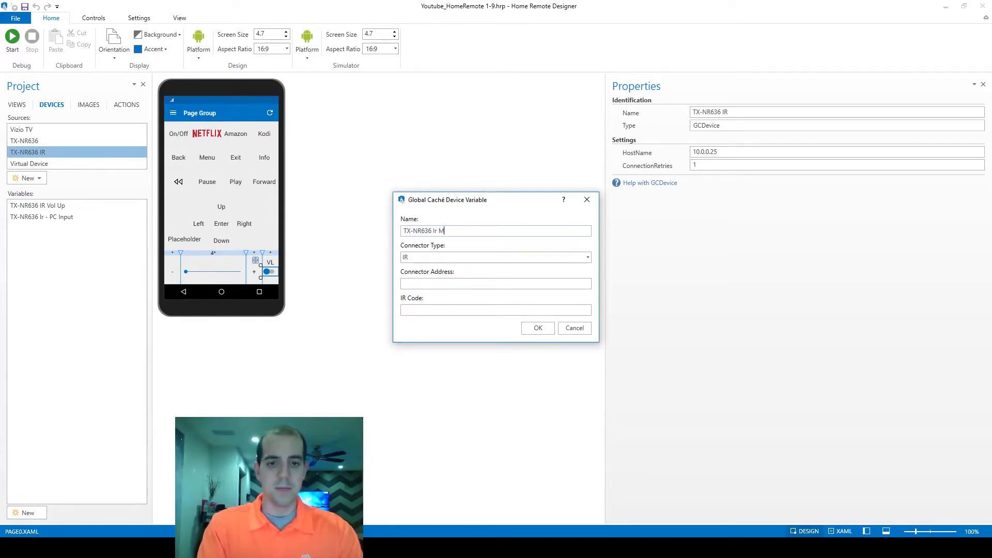
pyautogui.write('ute Toggle')
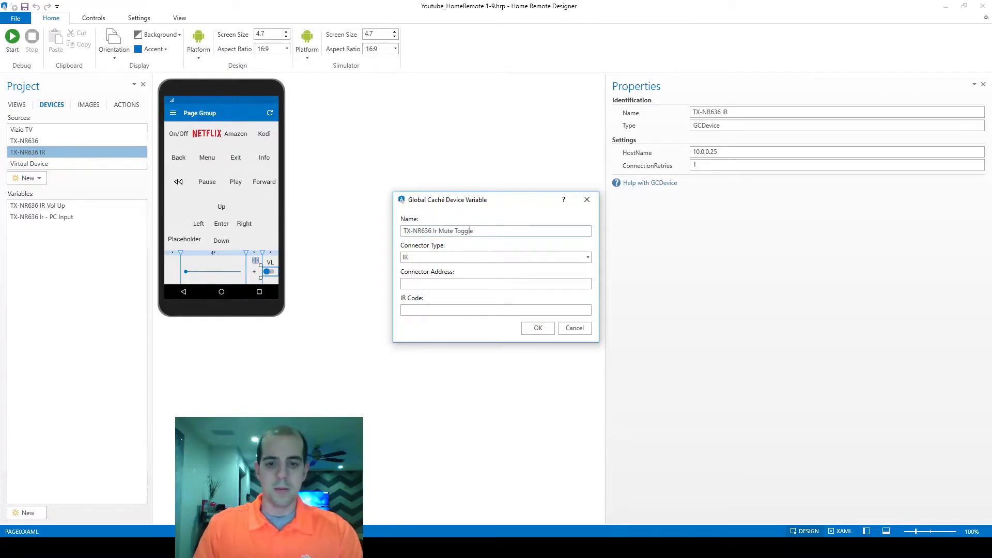
pyautogui.press('BackSpace')
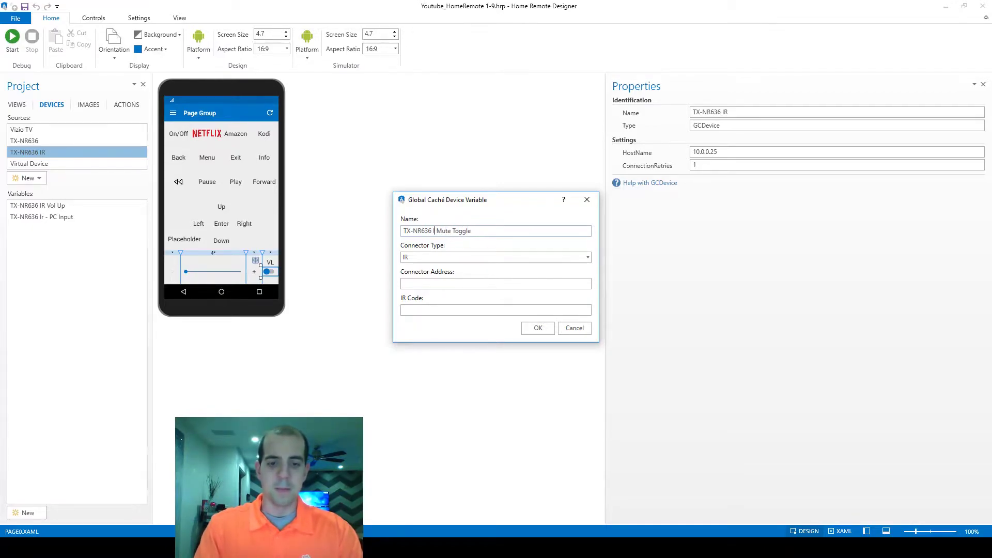
pyautogui.write('R')
pyautogui.press('Tab')
pyautogui.press('Tab')
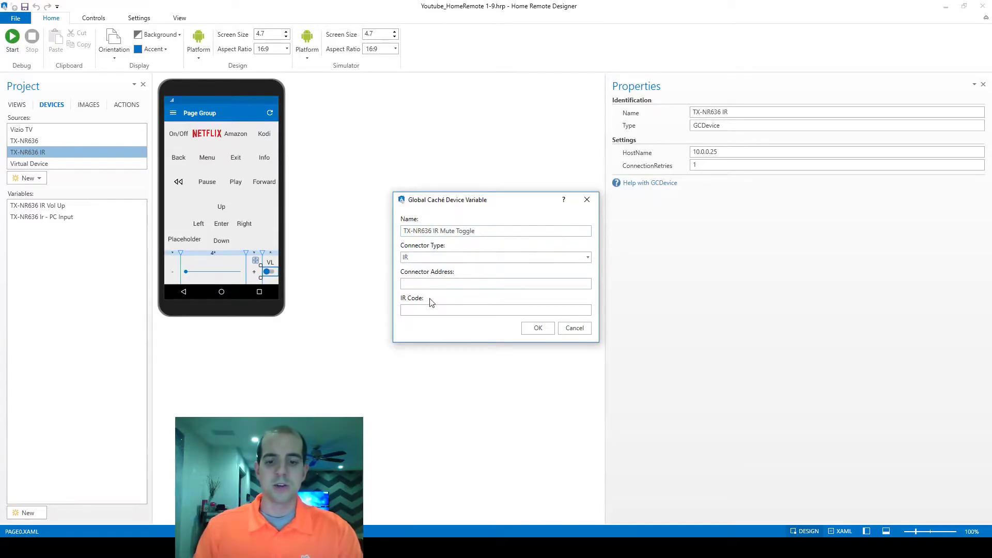
pyautogui.write('1')
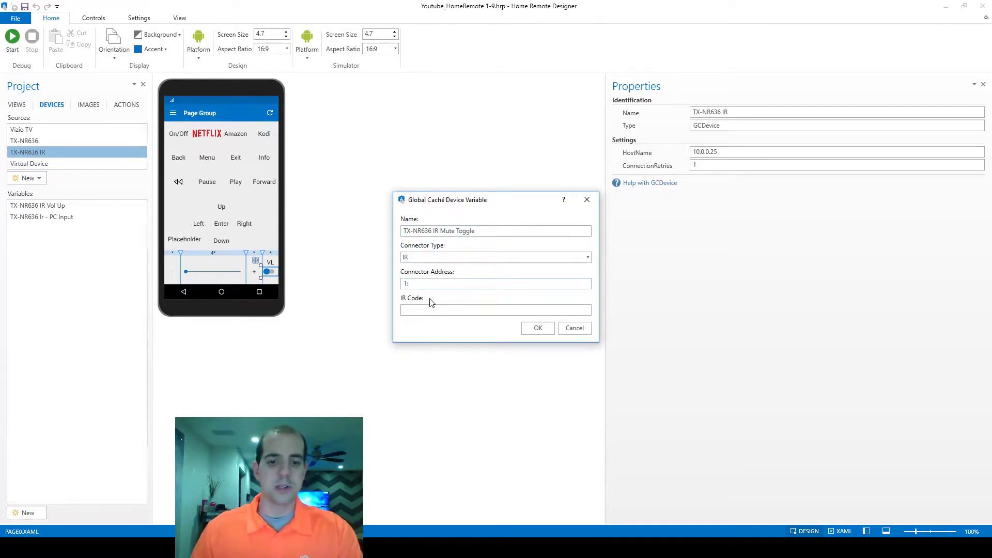
pyautogui.write(':2')
# - Paste the mute IR code from Notepad into the variable and confirm it
pyautogui.click(574, 548)
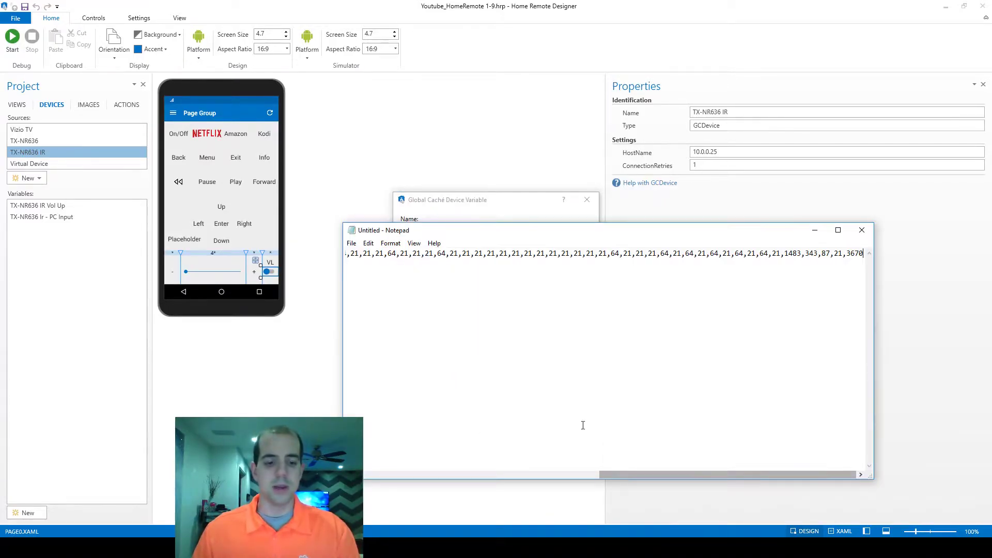
pyautogui.hotkey('ctrl', 'a')
pyautogui.hotkey('ctrl', 'c')
pyautogui.click(499, 200)
pyautogui.click(482, 308)
pyautogui.hotkey('ctrl', 'v')
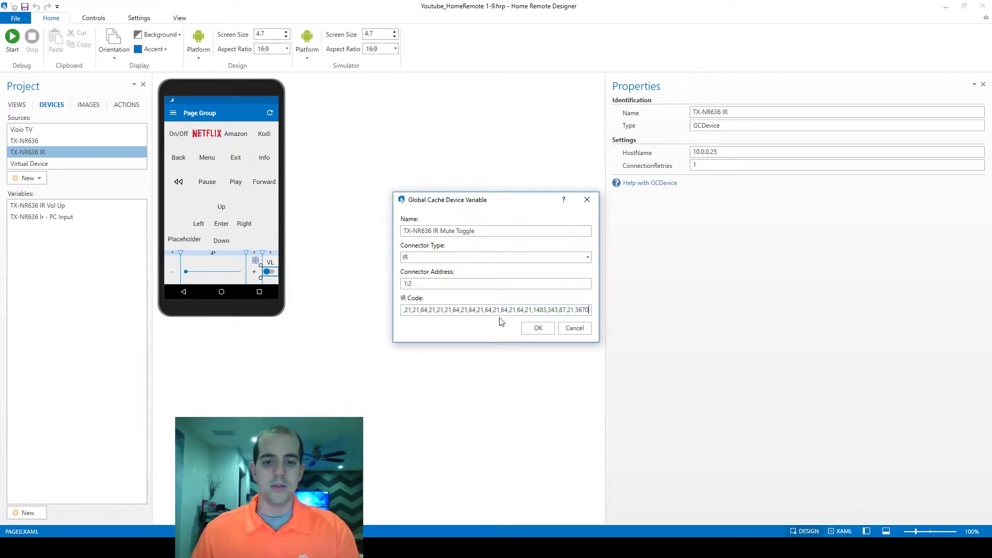
pyautogui.click(542, 333)
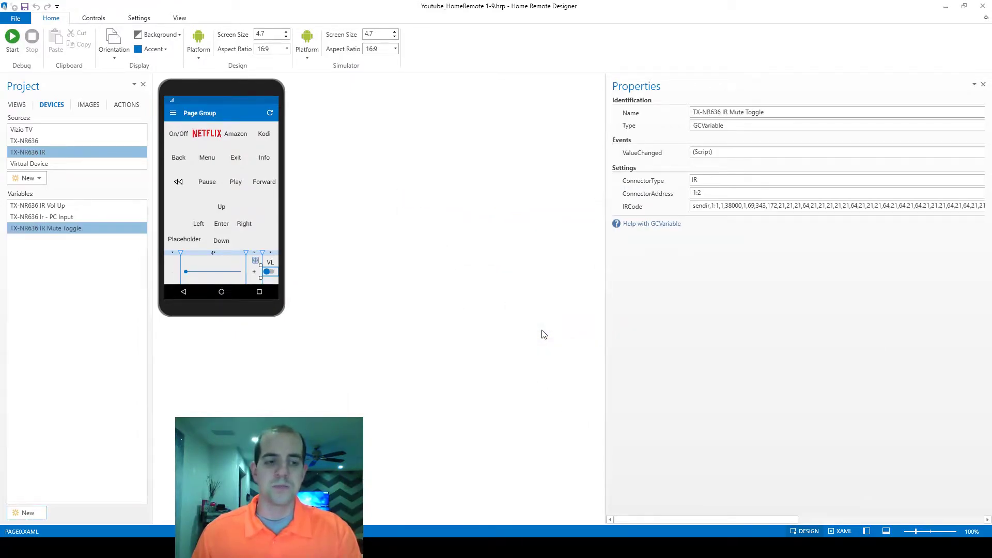
pyautogui.click(31, 152)
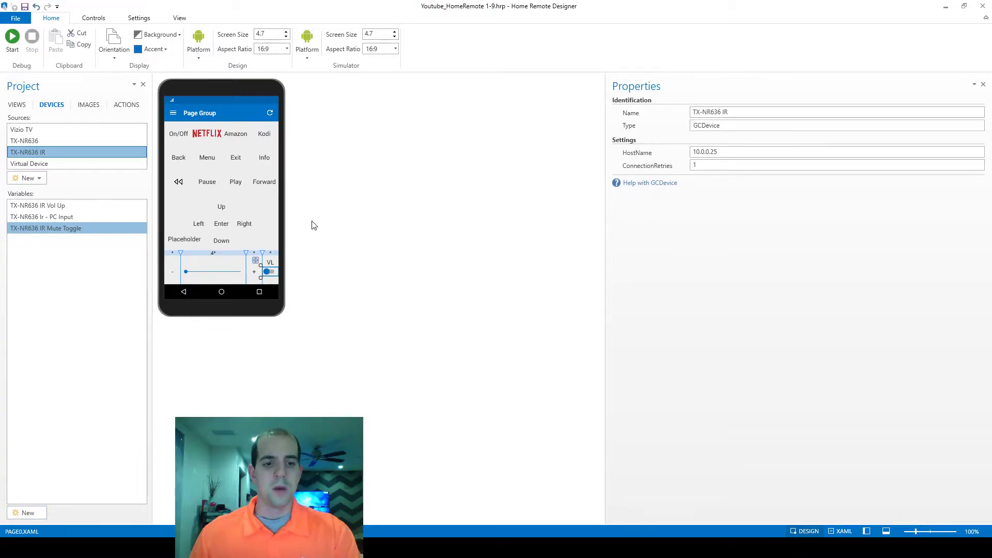
# - Bind the toggle switch's StateVariable to TX-NR636 IR Mute Toggle and start the simulator
pyautogui.click(273, 276)
pyautogui.click(17, 105)
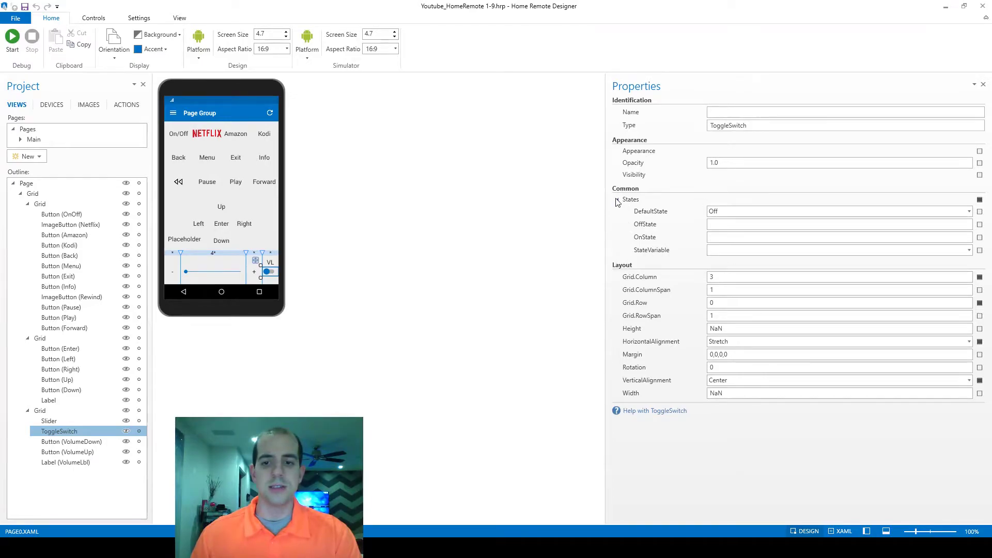
pyautogui.click(969, 250)
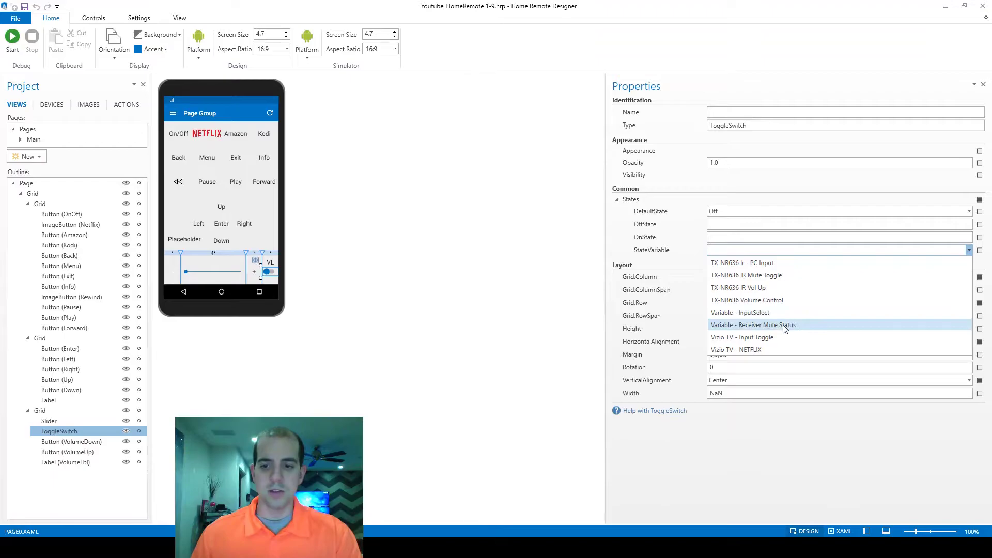
pyautogui.click(766, 275)
pyautogui.click(12, 36)
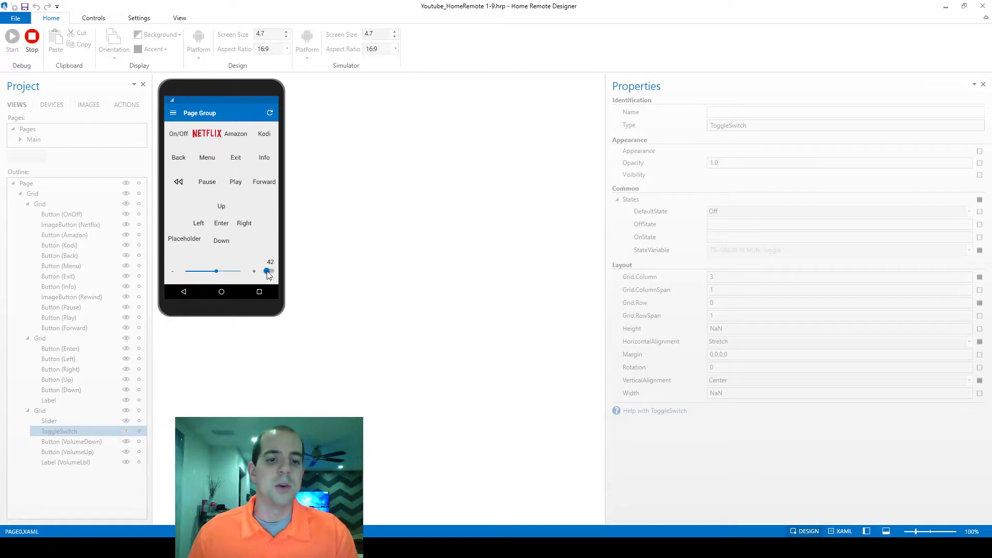
# - Stop the simulator and review the toggle switch's state variable and the Forward button's properties
pyautogui.click(32, 38)
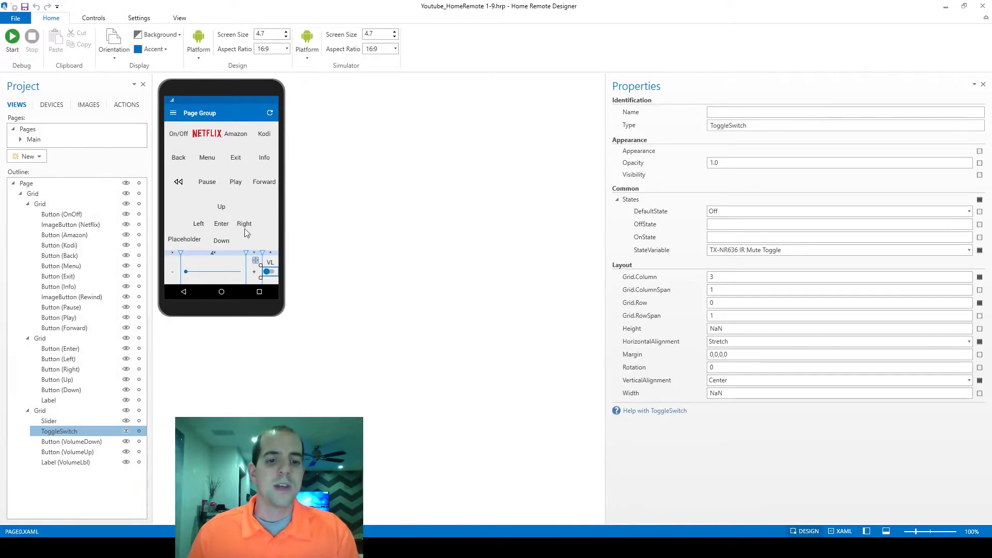
pyautogui.click(269, 272)
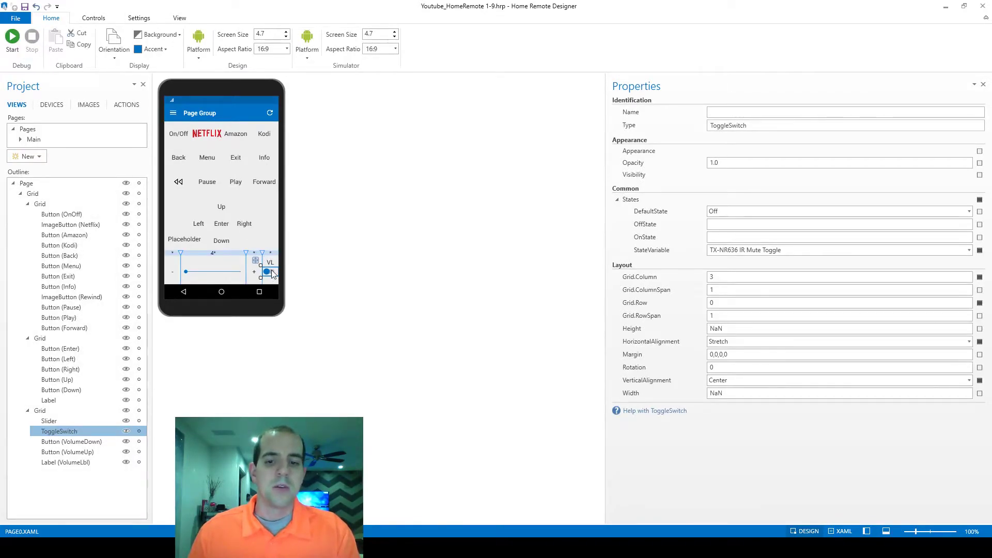
pyautogui.click(799, 250)
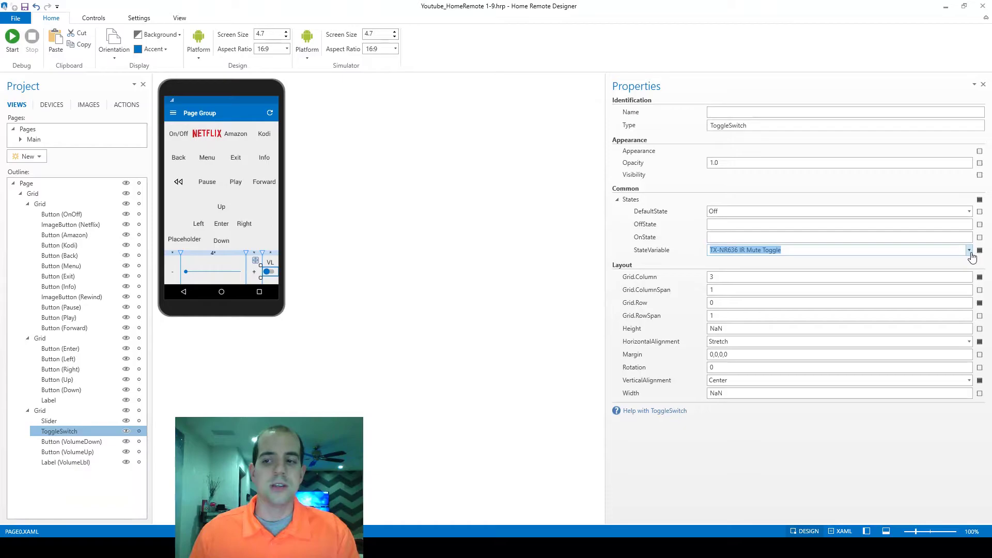
pyautogui.scroll(-1, 972, 256)
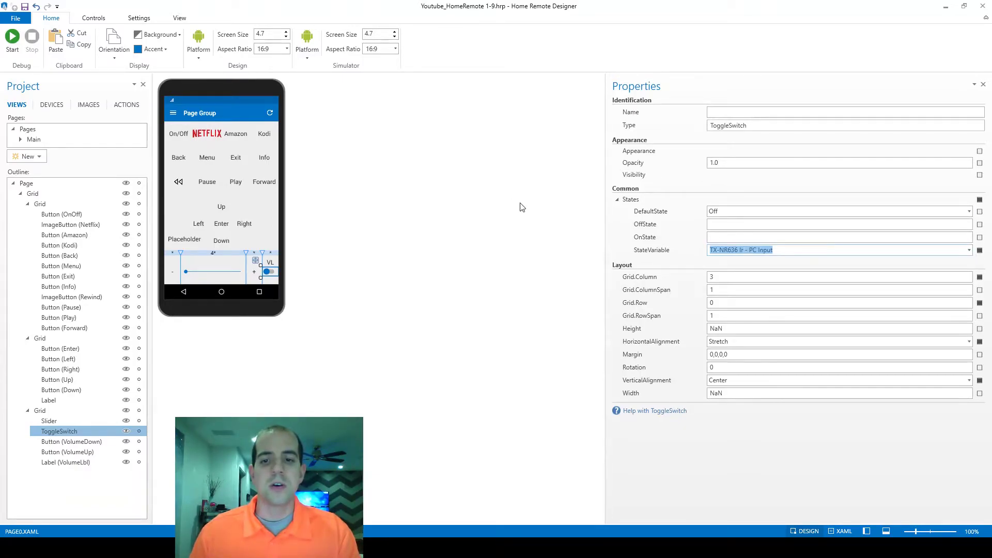
pyautogui.click(265, 185)
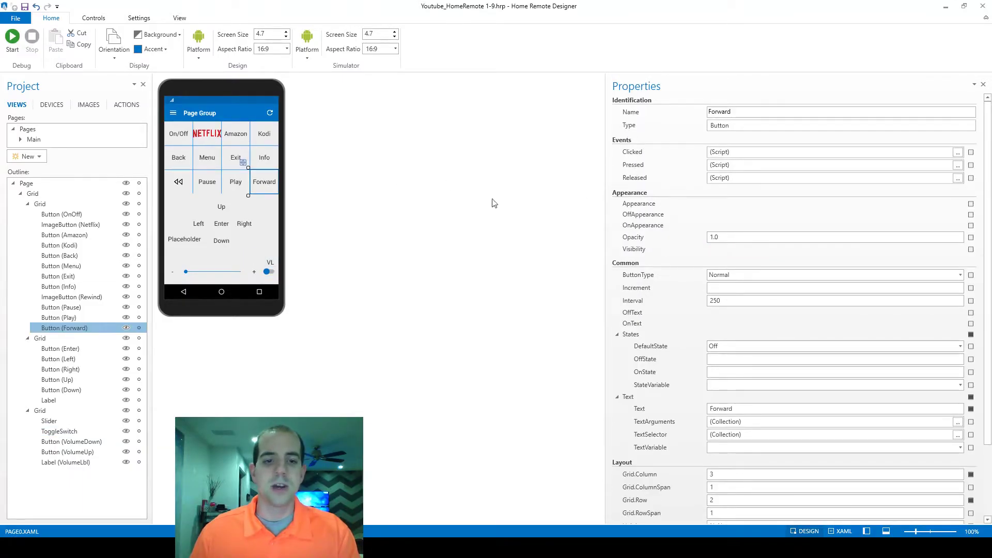
pyautogui.click(270, 273)
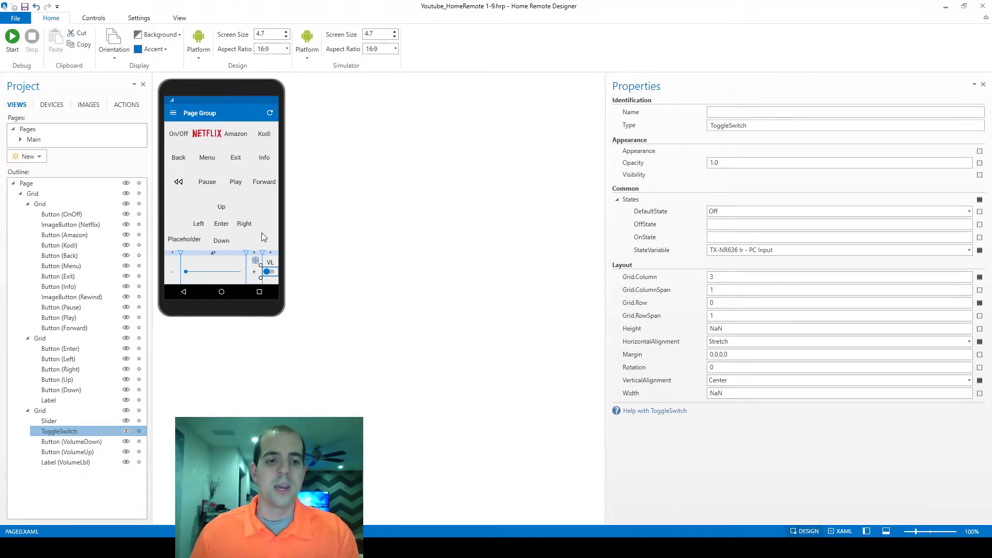
# - Inspect the IR Mute Toggle and Receiver Mute Status variables, opening and closing the empty ValueChanged script
pyautogui.click(51, 105)
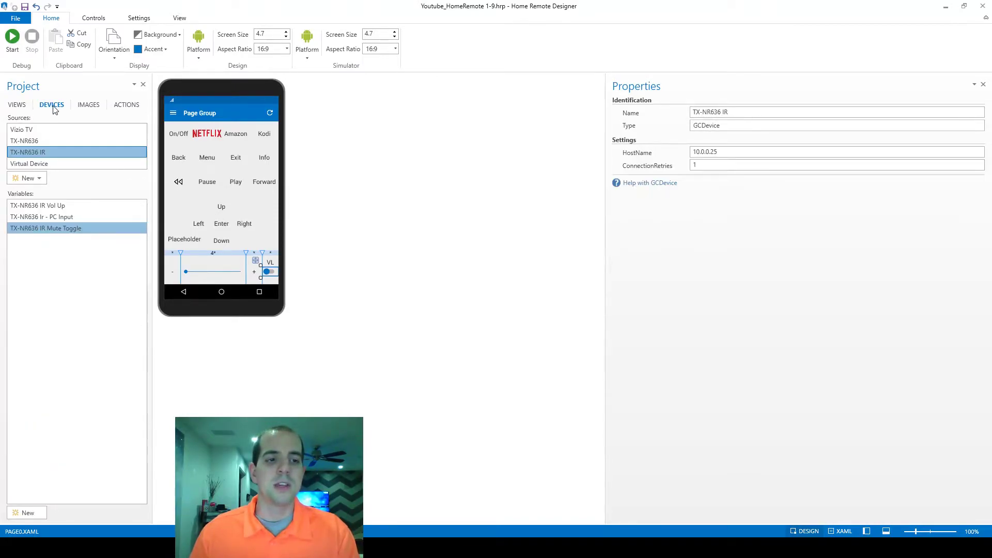
pyautogui.click(59, 232)
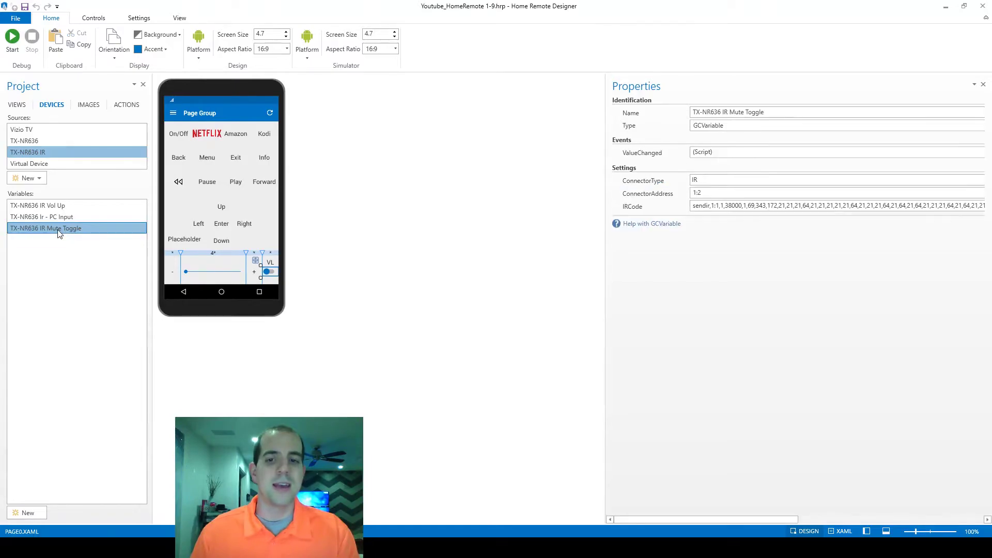
pyautogui.click(45, 162)
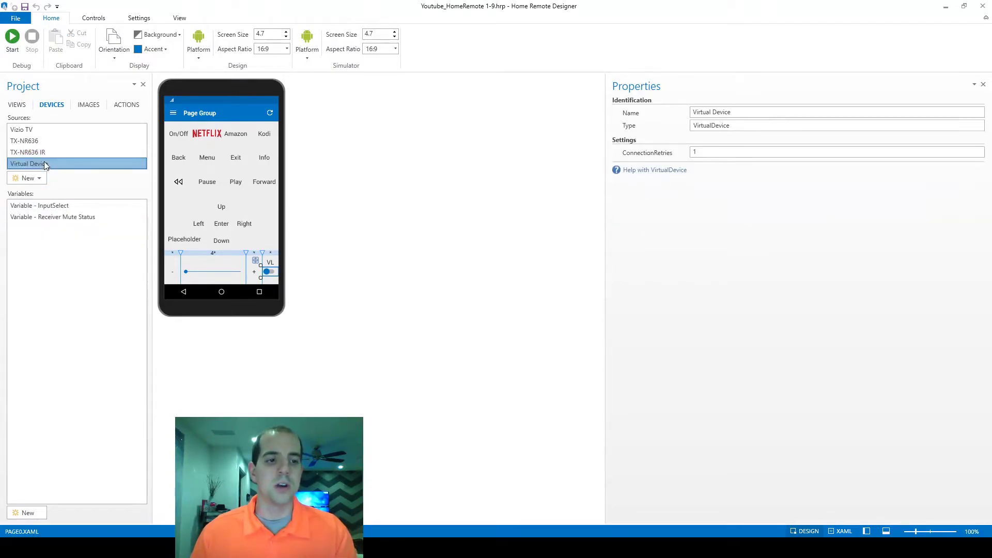
pyautogui.click(66, 218)
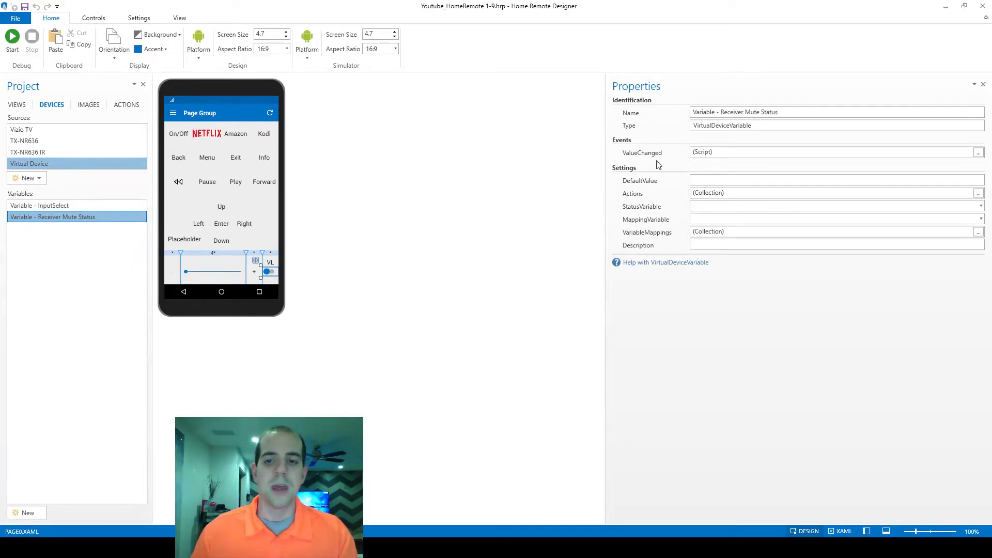
pyautogui.click(848, 153)
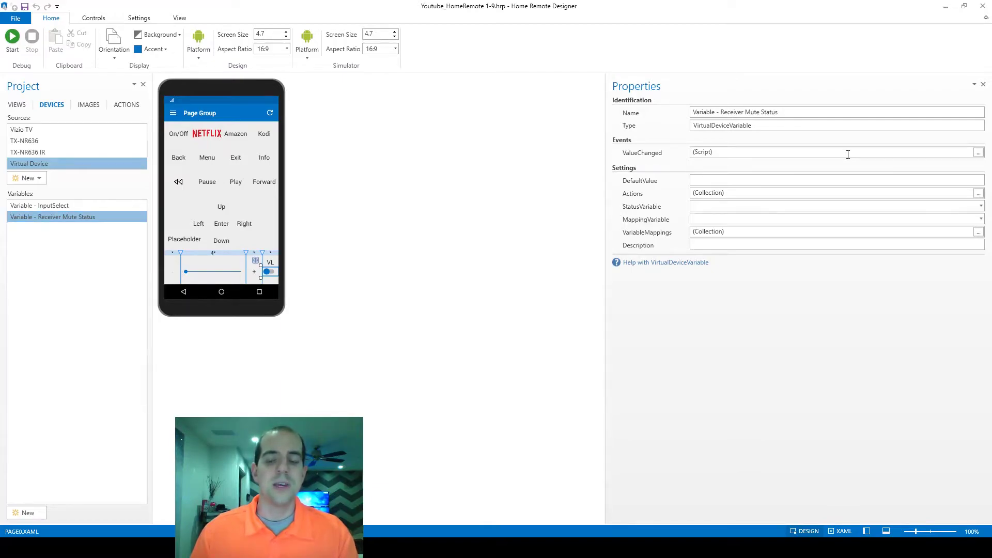
pyautogui.click(979, 153)
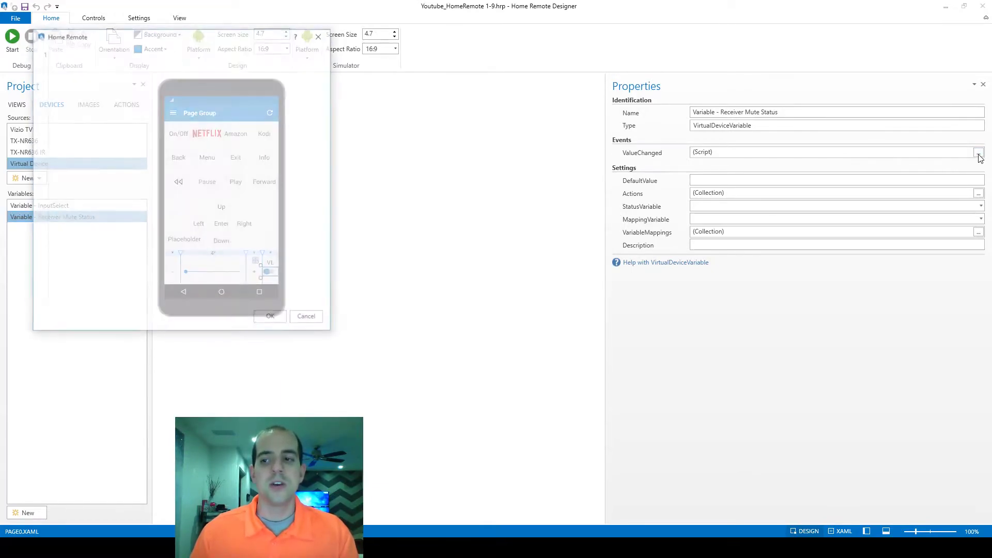
pyautogui.moveTo(250, 46); pyautogui.dragTo(538, 100)
pyautogui.click(612, 97)
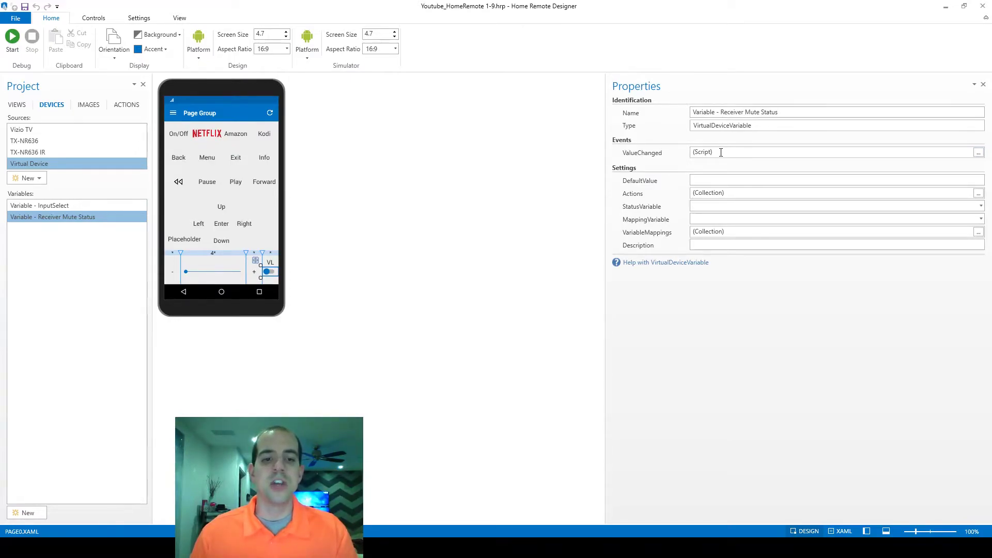
# - Set the toggle switch's OffState to 0, OnState to 1, and StateVariable to 'Variable - Receiver Mute Status'
pyautogui.click(17, 104)
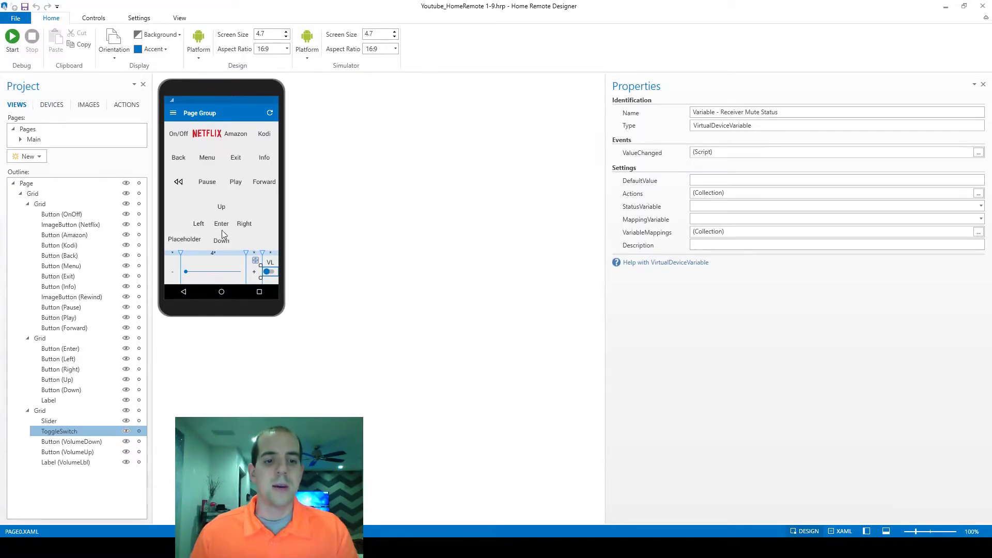
pyautogui.click(269, 272)
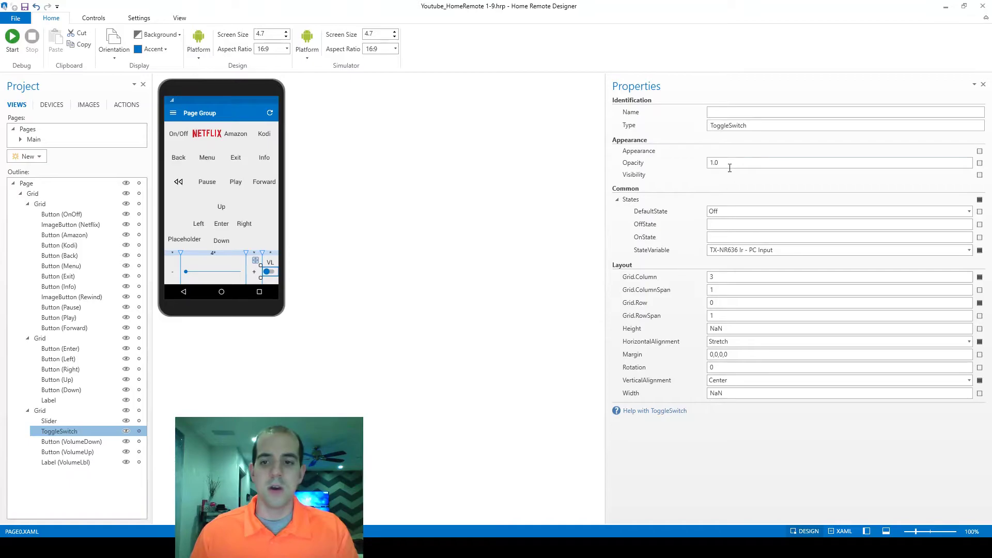
pyautogui.click(725, 224)
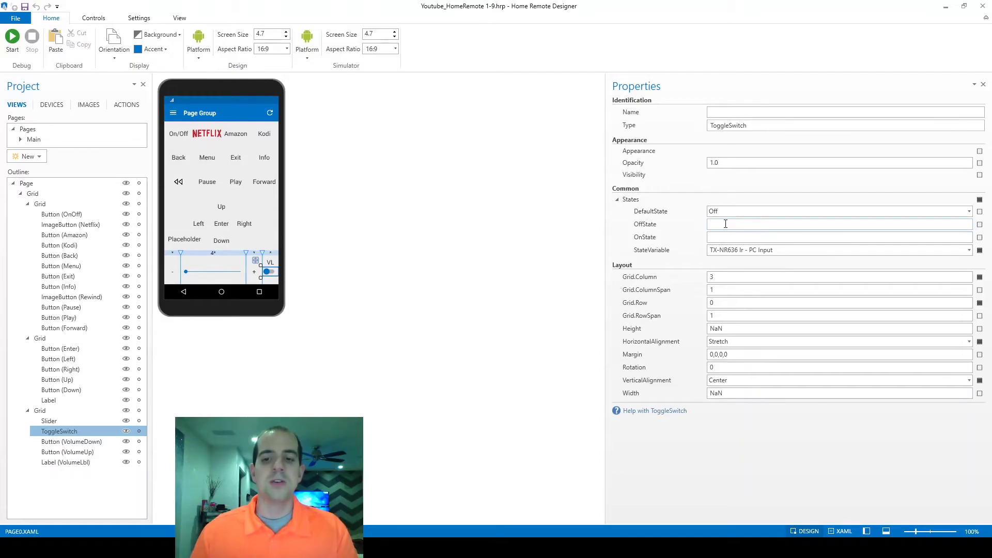
pyautogui.write('0')
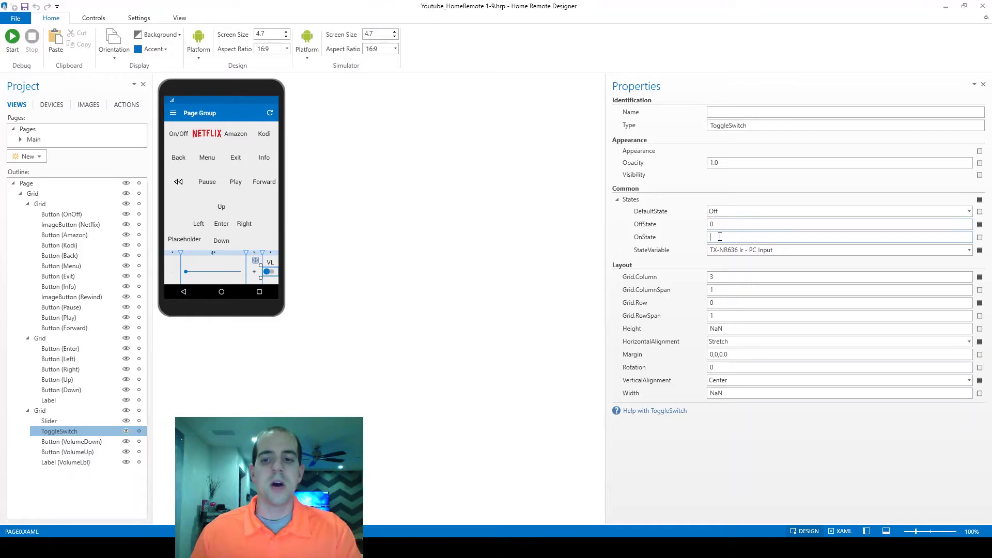
pyautogui.click(711, 237)
pyautogui.write('1')
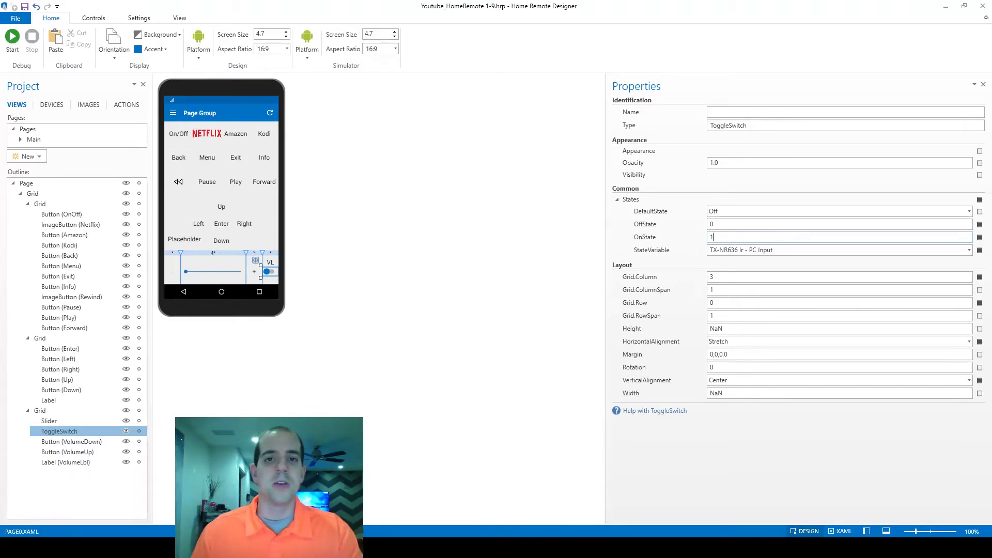
pyautogui.click(838, 253)
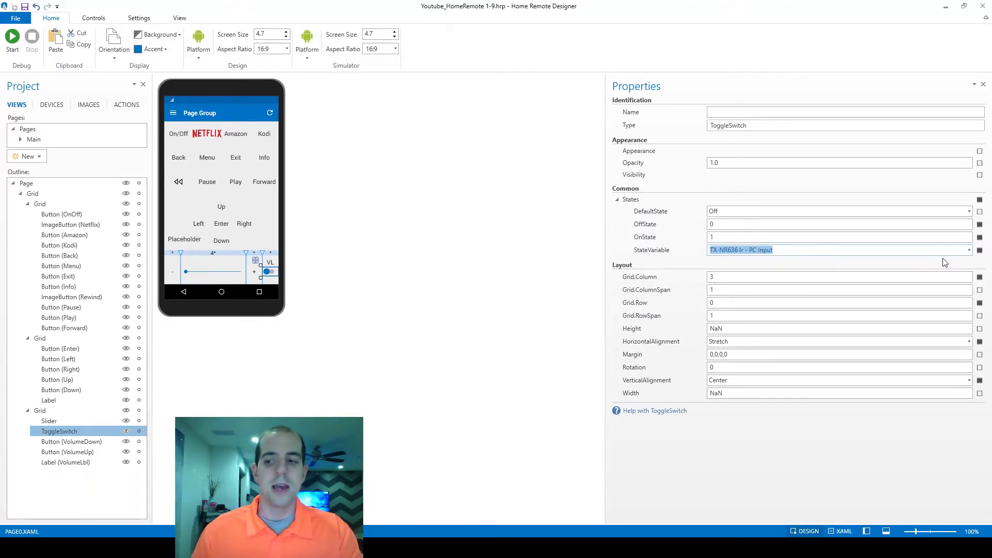
pyautogui.click(970, 251)
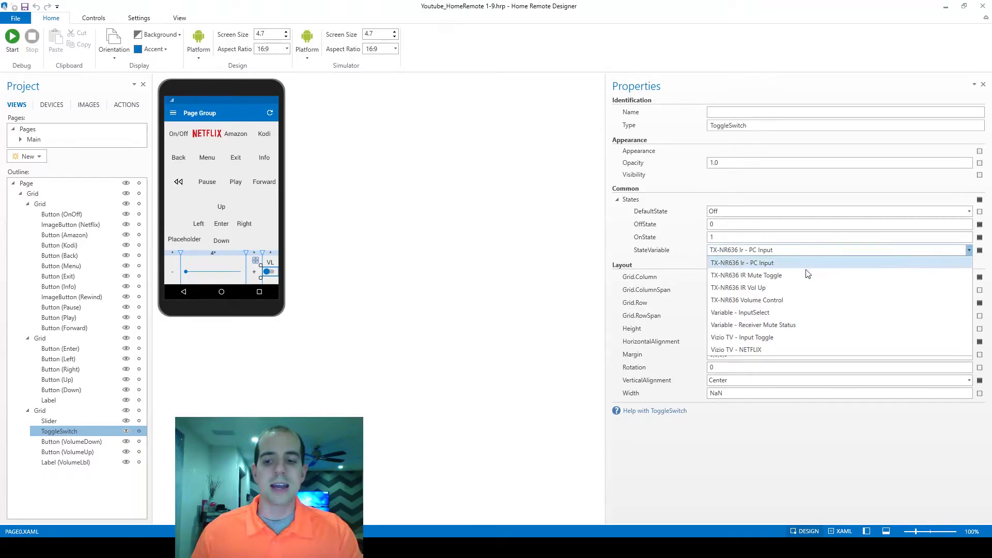
pyautogui.click(777, 326)
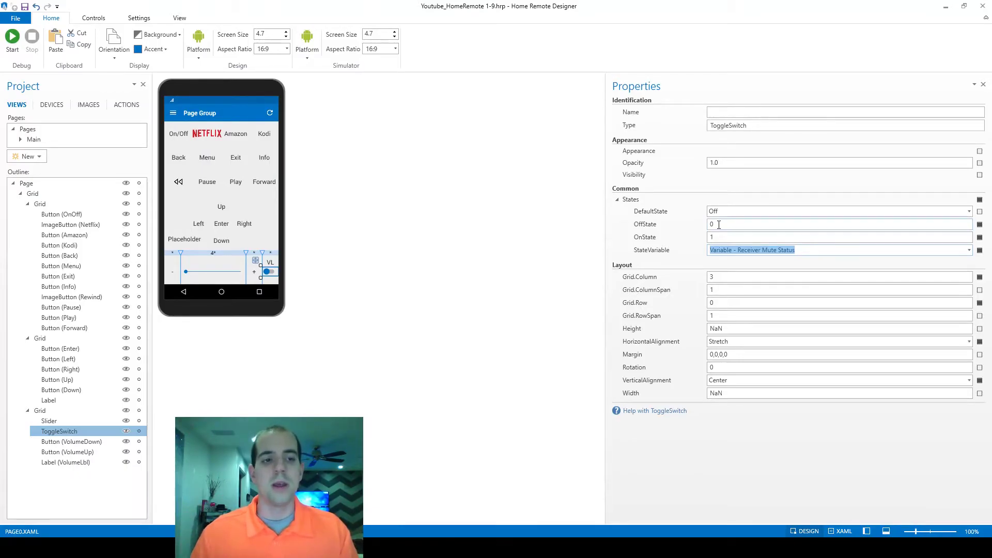
# - Show the properties of 'Variable - Receiver Mute Status' in the DEVICES view
pyautogui.click(56, 106)
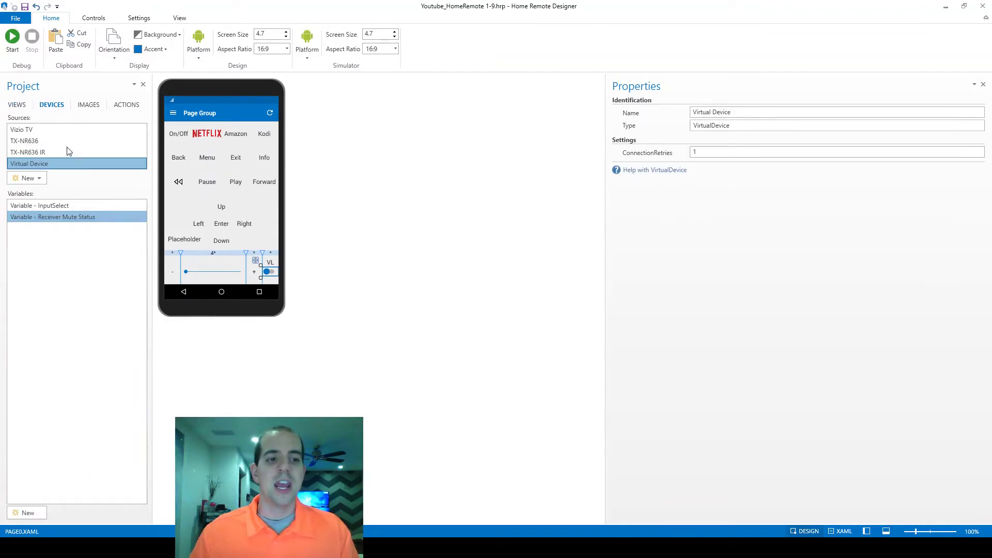
pyautogui.click(89, 217)
pyautogui.click(731, 155)
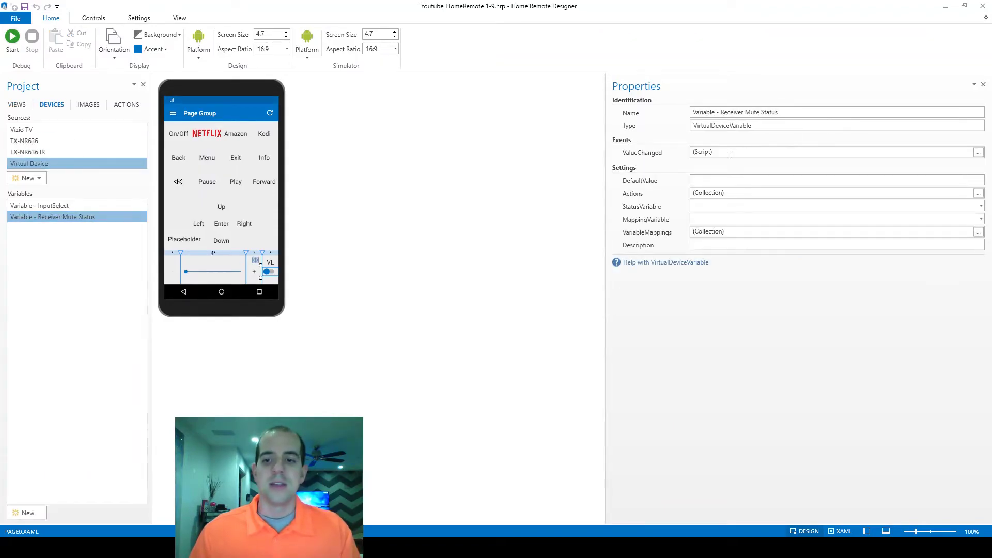
# - Write var MuteStatus = App.GetVariableValue("Variable - Receiver Mute Status"); in the ValueChanged script
pyautogui.click(979, 153)
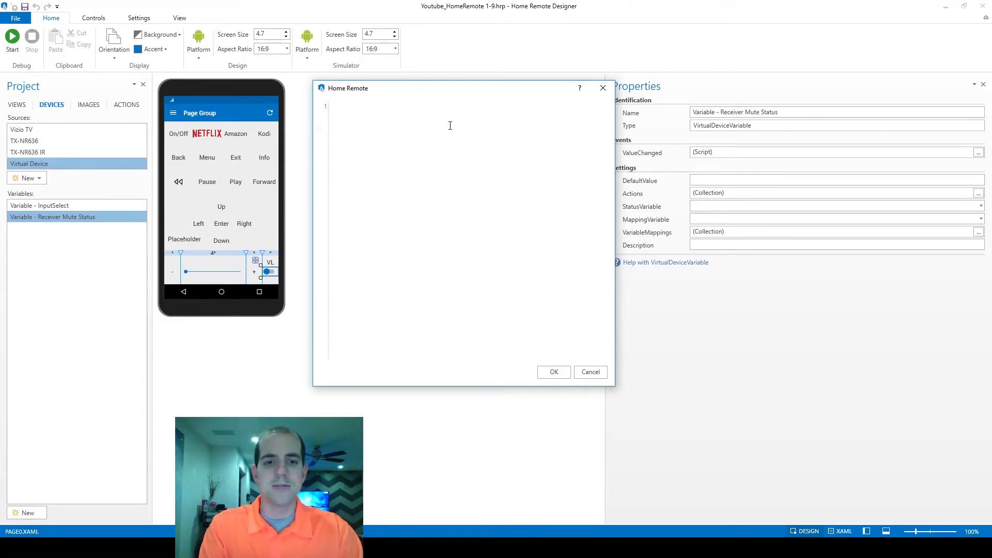
pyautogui.write('var Mutest')
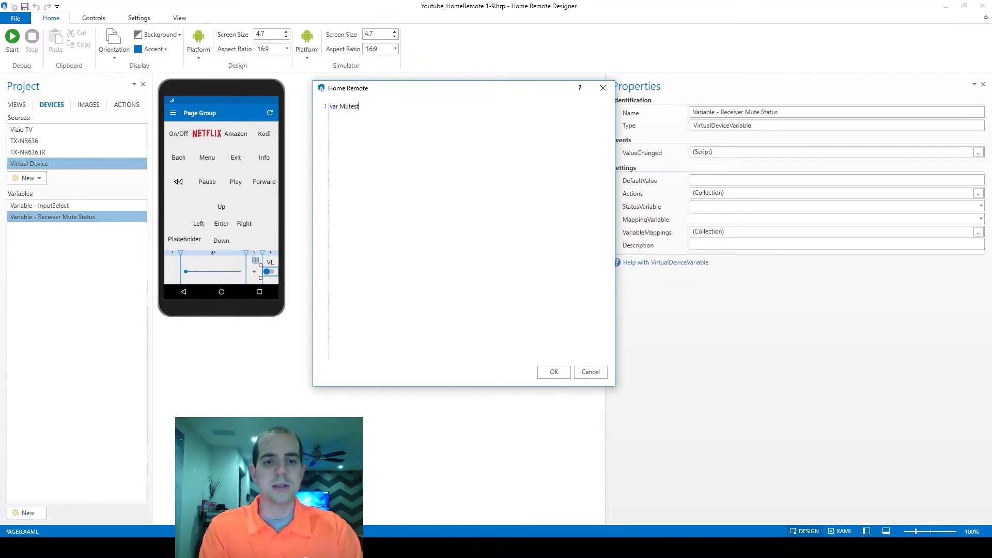
pyautogui.write('Status =')
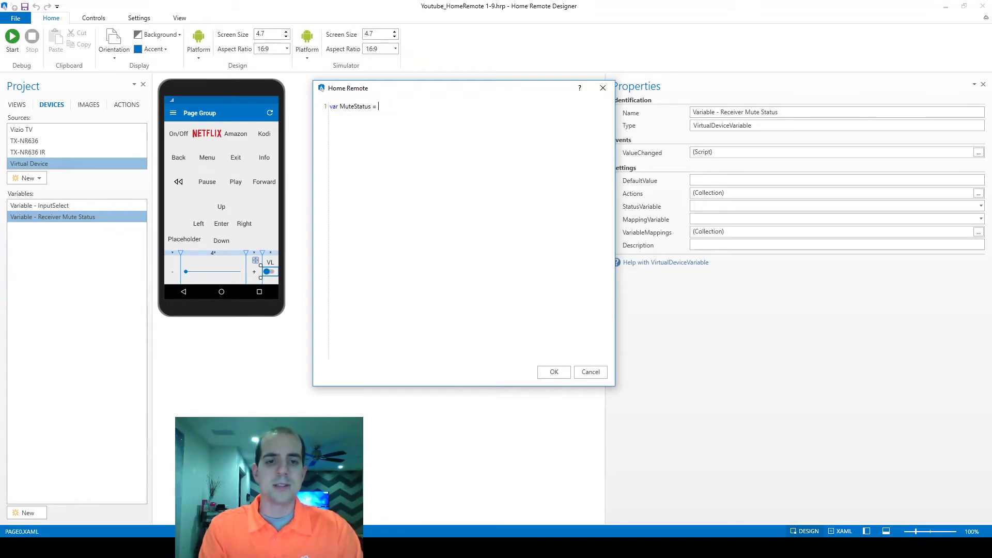
pyautogui.write(' Get')
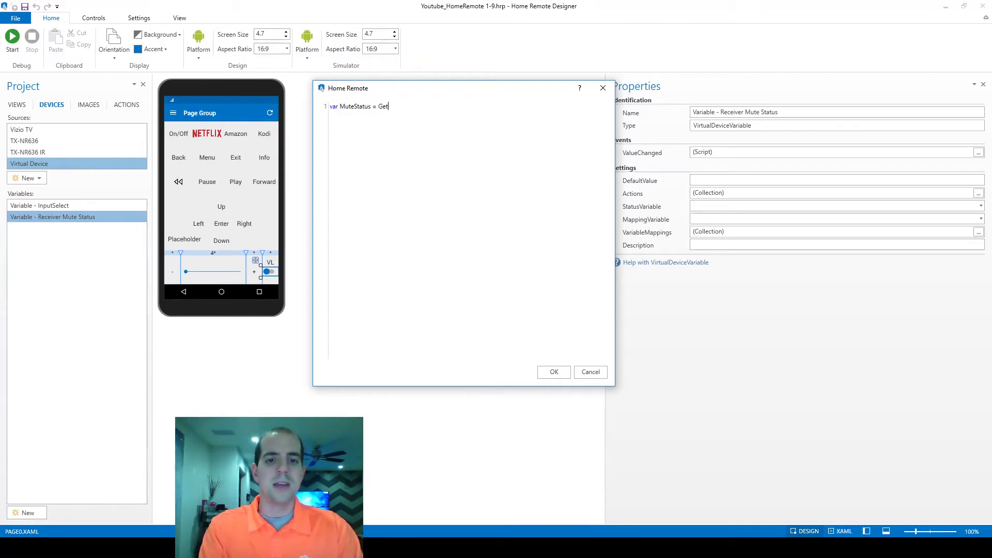
pyautogui.press('BackSpace')
pyautogui.press('BackSpace')
pyautogui.press('BackSpace')
pyautogui.write('App.get')
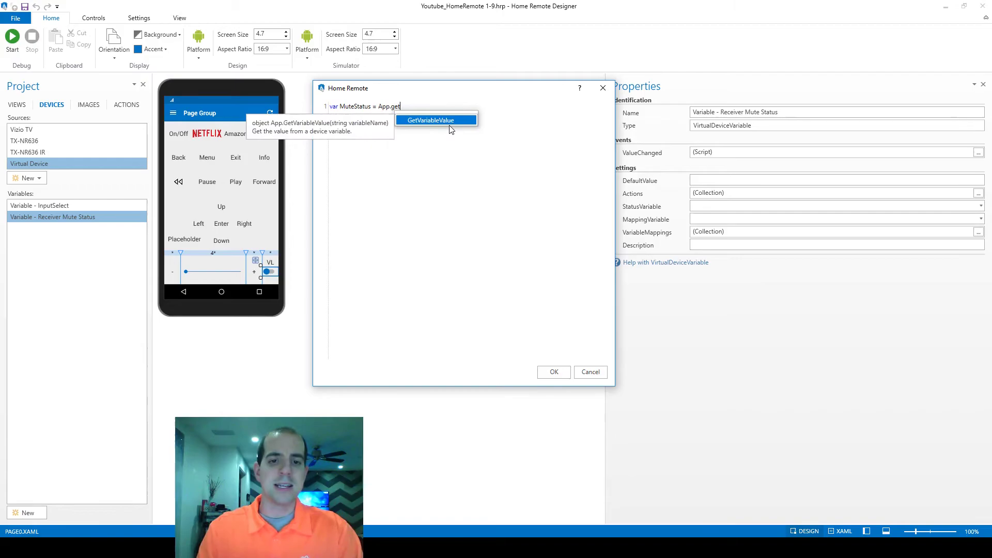
pyautogui.doubleClick(449, 126)
pyautogui.write('(')
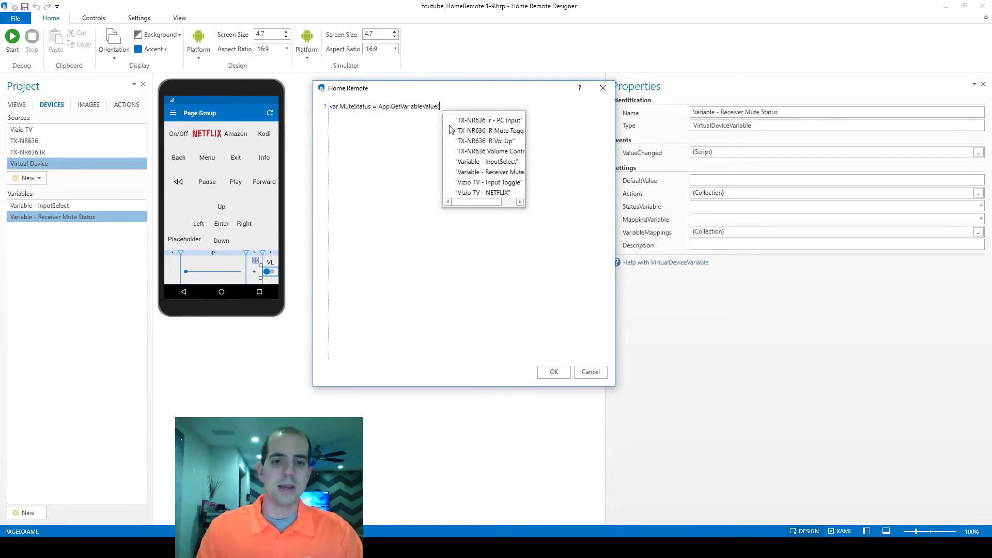
pyautogui.press('Down')
pyautogui.press('Down')
pyautogui.press('Down')
pyautogui.press('Down')
pyautogui.press('Down')
pyautogui.press('Down')
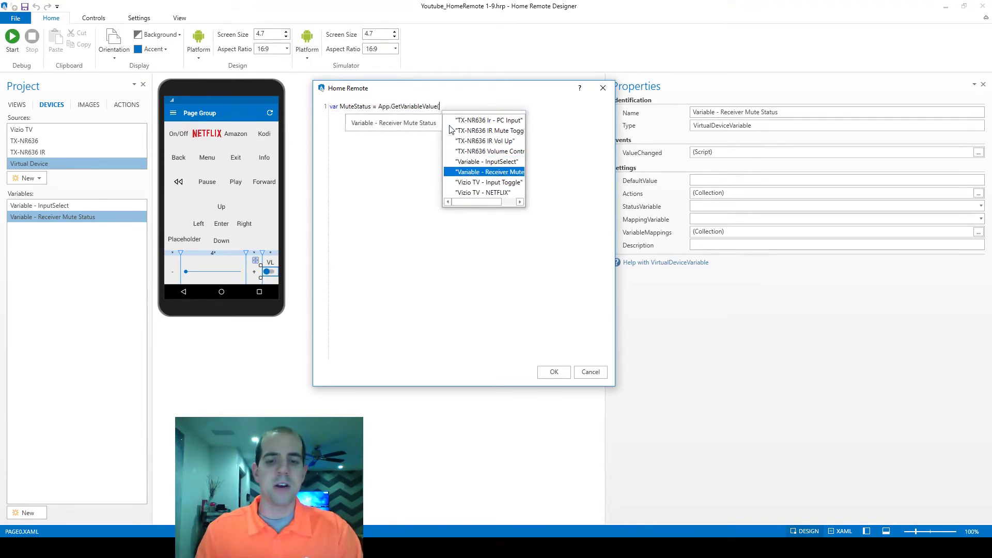
pyautogui.press('Return')
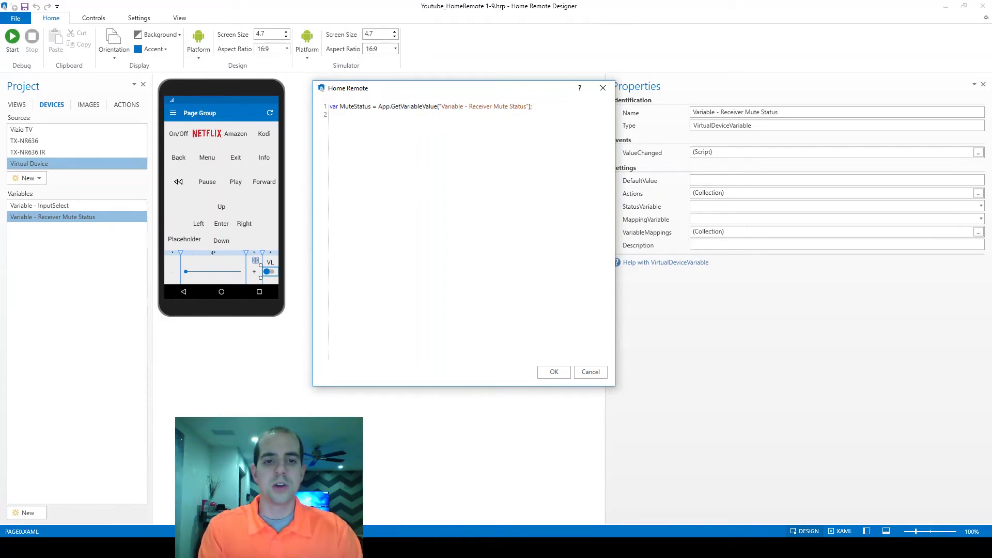
# - Add alert(MuteStatus); as the script's second line
pyautogui.write('alert')
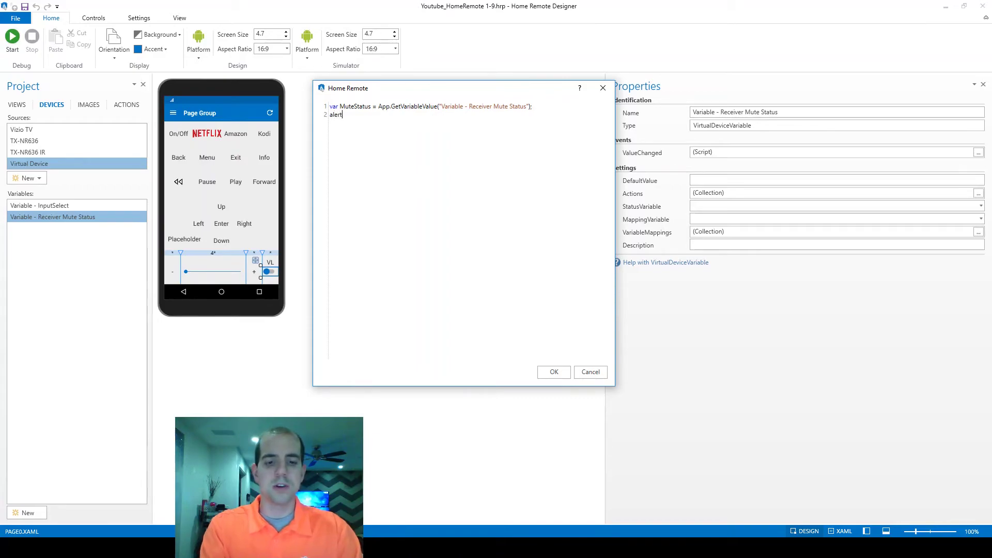
pyautogui.write('(Mute')
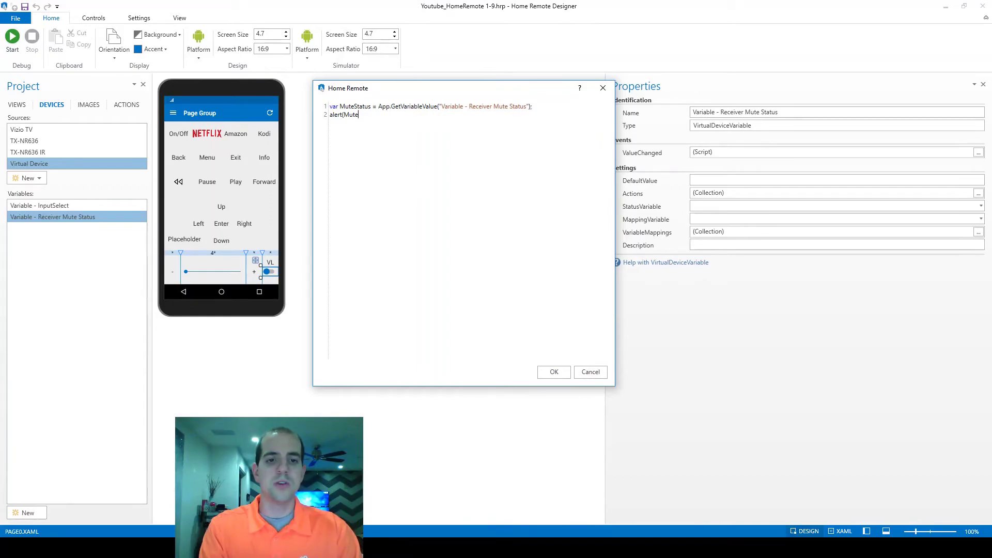
pyautogui.write('Status)')
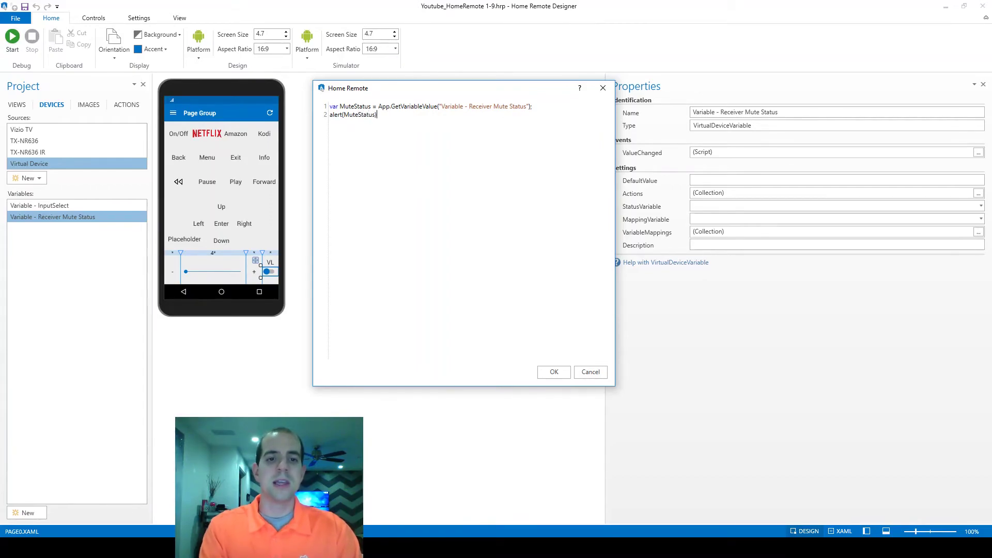
pyautogui.write(';')
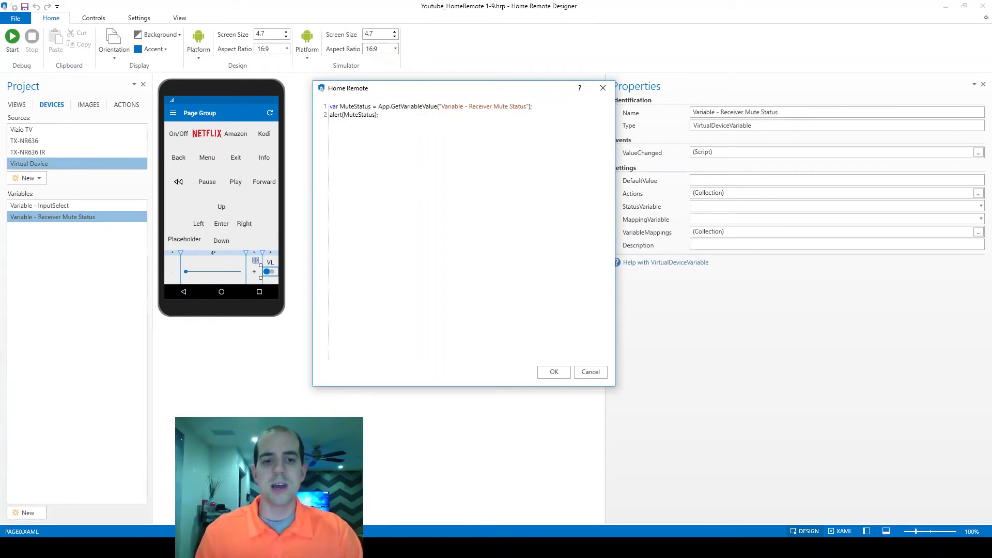
pyautogui.moveTo(377, 115); pyautogui.dragTo(345, 115)
pyautogui.click(345, 114)
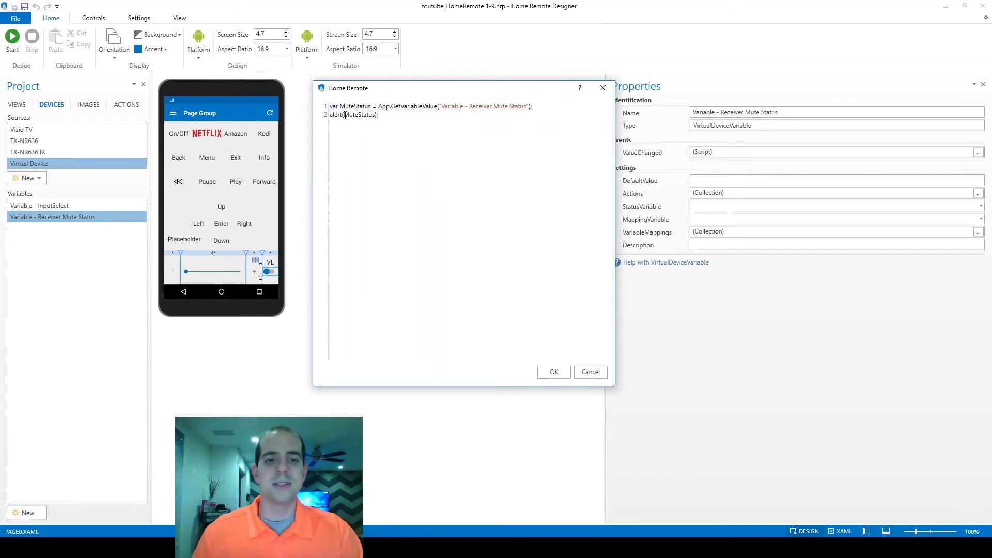
pyautogui.moveTo(345, 115); pyautogui.dragTo(376, 115)
pyautogui.click(363, 116)
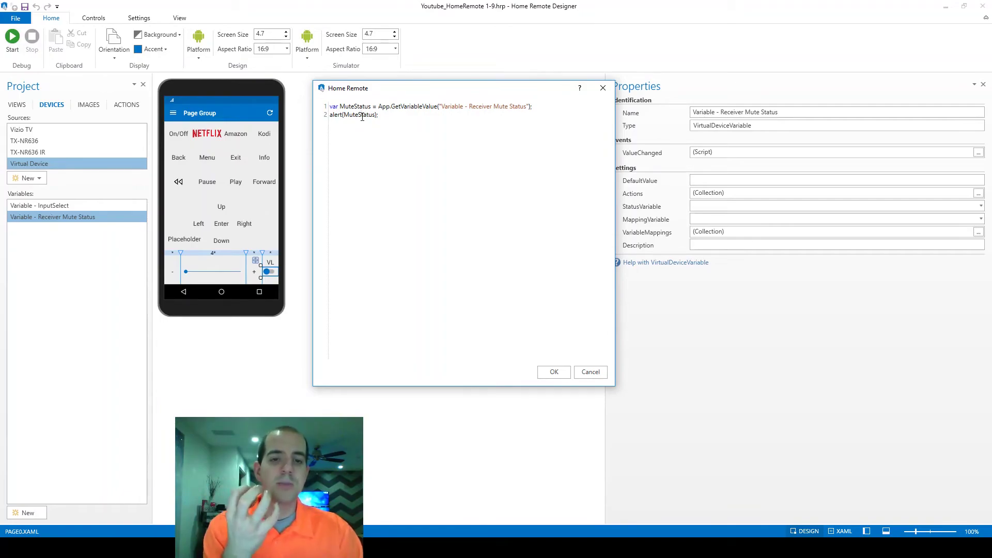
# - Highlight the MuteStatus name, the variable name string, and the alert line to review the script
pyautogui.doubleClick(365, 108)
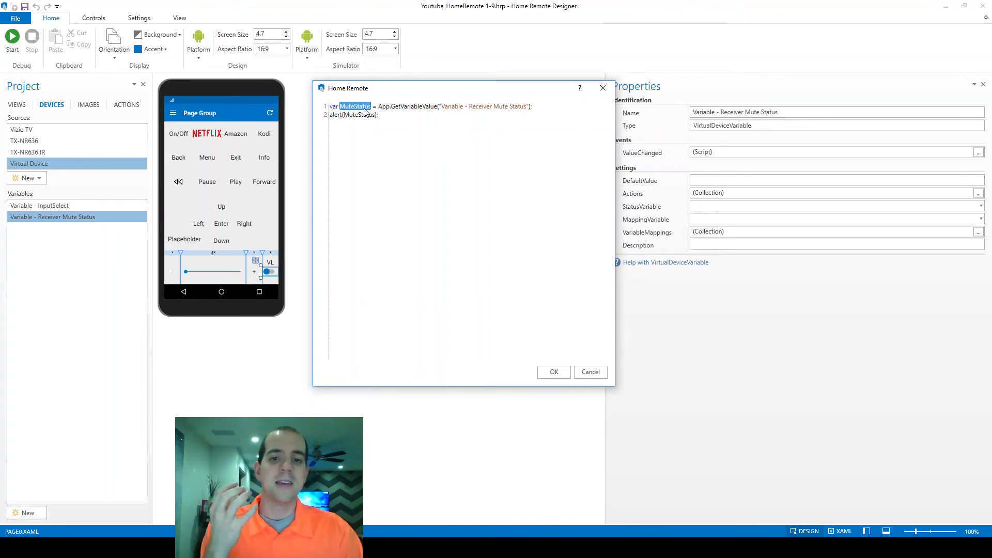
pyautogui.moveTo(443, 106); pyautogui.dragTo(528, 108)
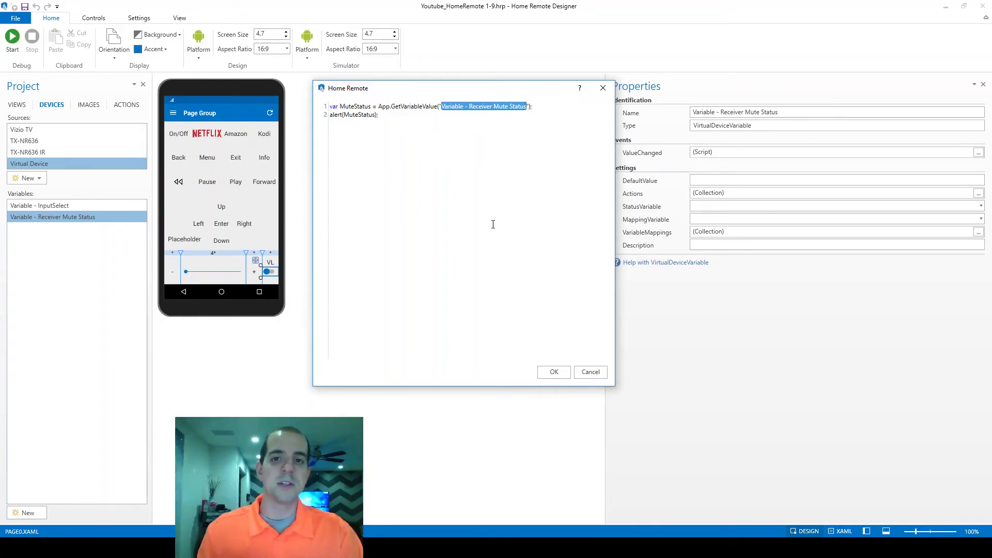
pyautogui.click(407, 123)
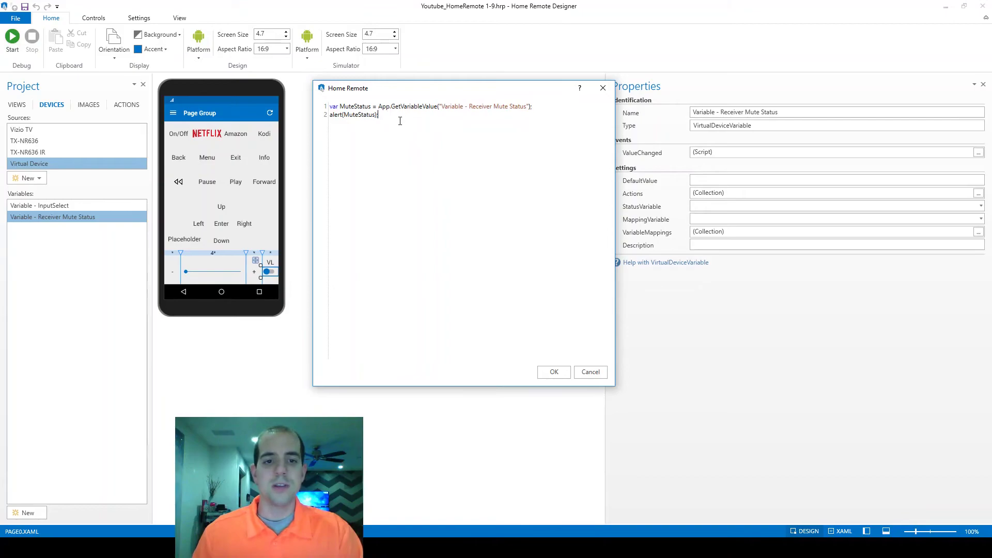
pyautogui.moveTo(333, 115); pyautogui.dragTo(405, 122)
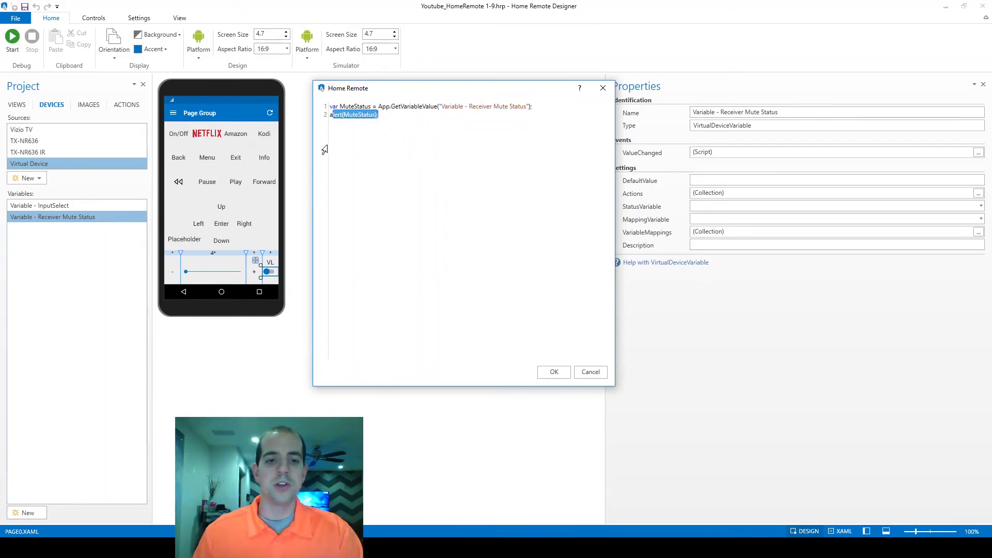
# - Save the script, run the simulator, and flip the mute toggle on then off, dismissing alerts 1 and 0
pyautogui.click(551, 374)
pyautogui.press('F5')
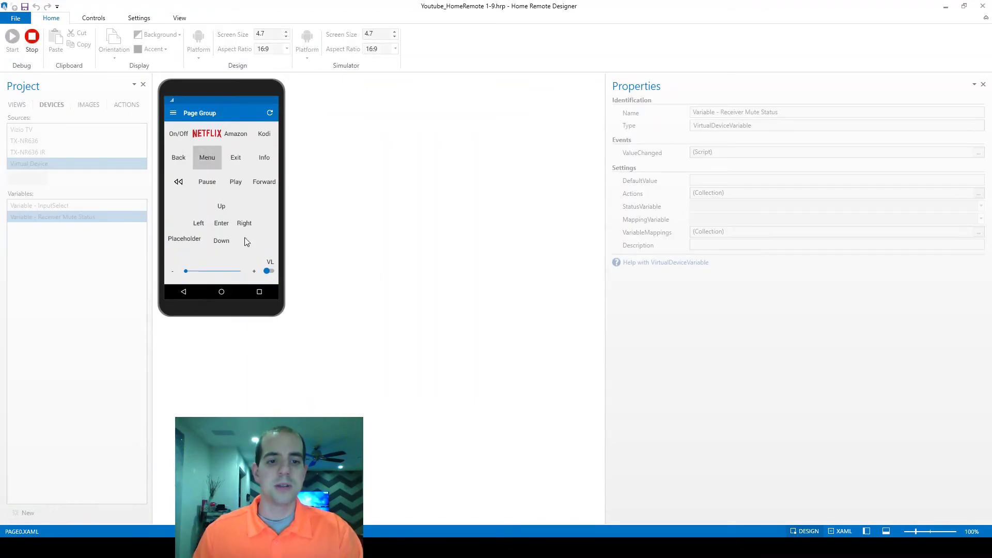
pyautogui.click(268, 272)
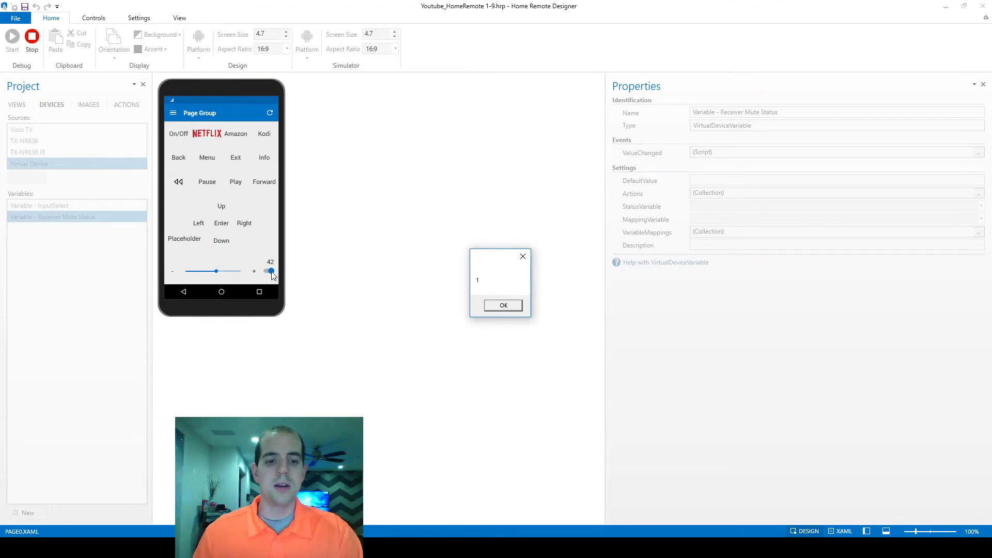
pyautogui.click(503, 305)
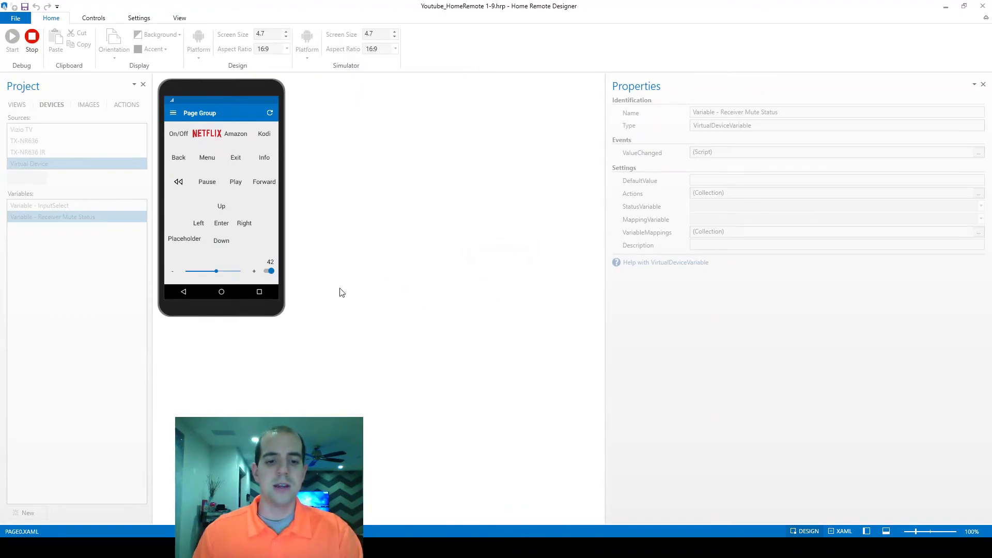
pyautogui.click(269, 271)
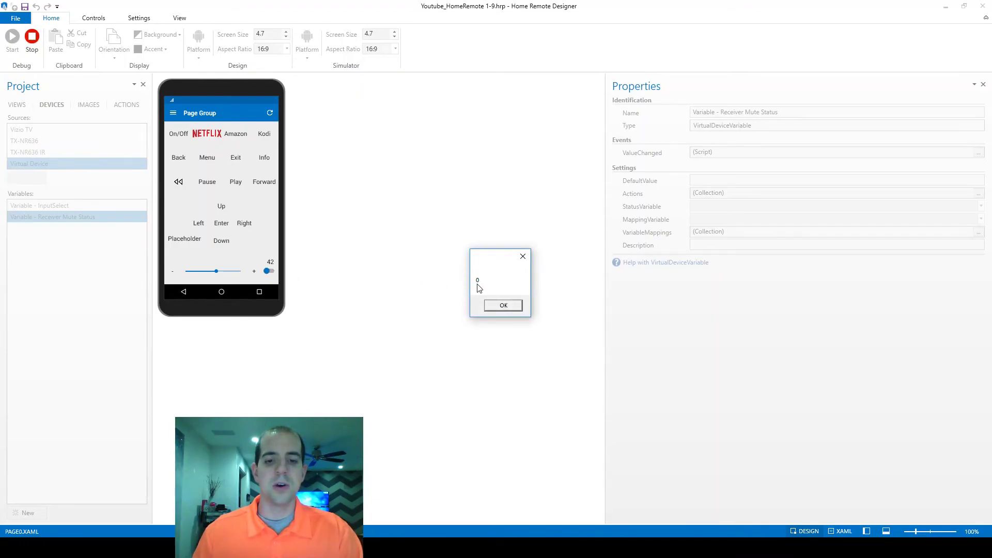
pyautogui.click(503, 306)
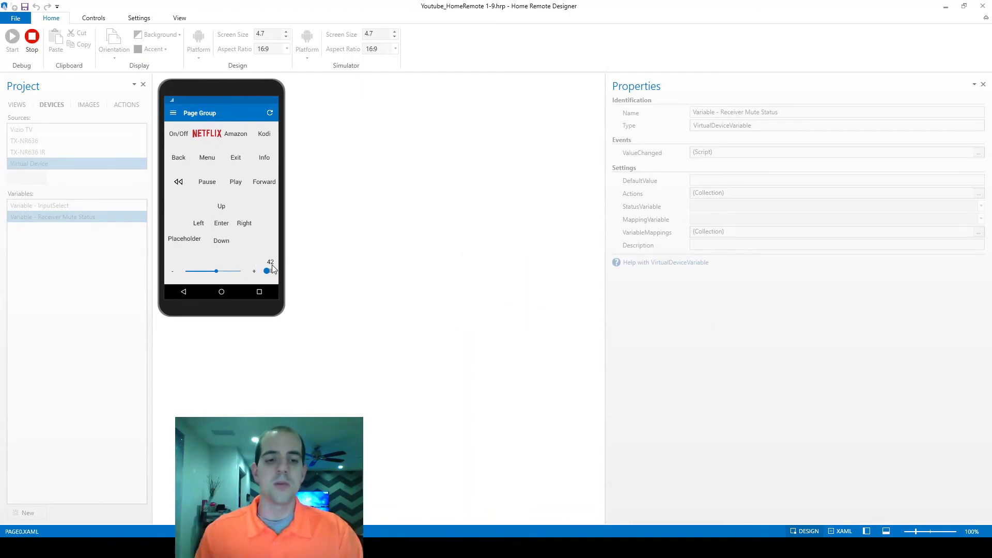
# - Stop the simulation, reopen the ValueChanged script and delete its alert line
pyautogui.click(31, 37)
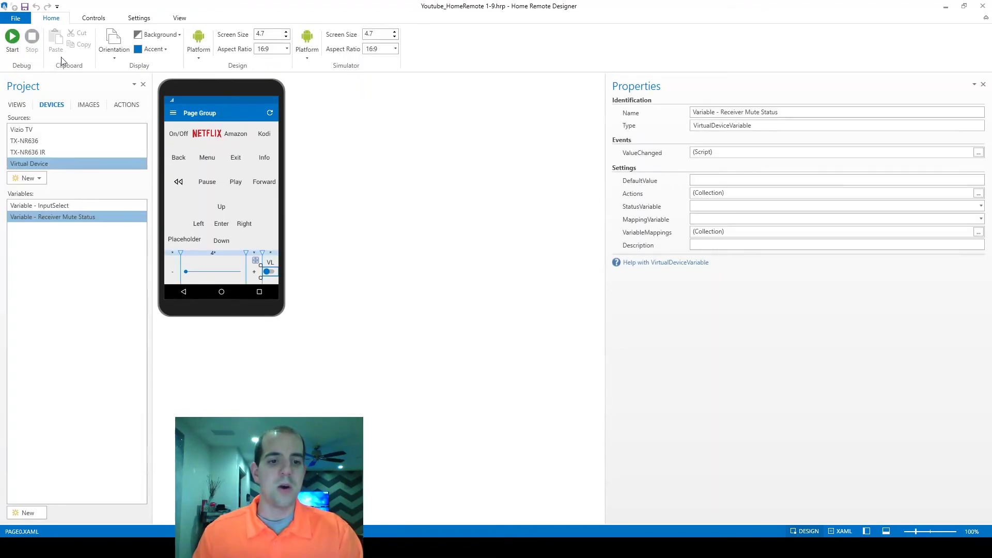
pyautogui.click(978, 152)
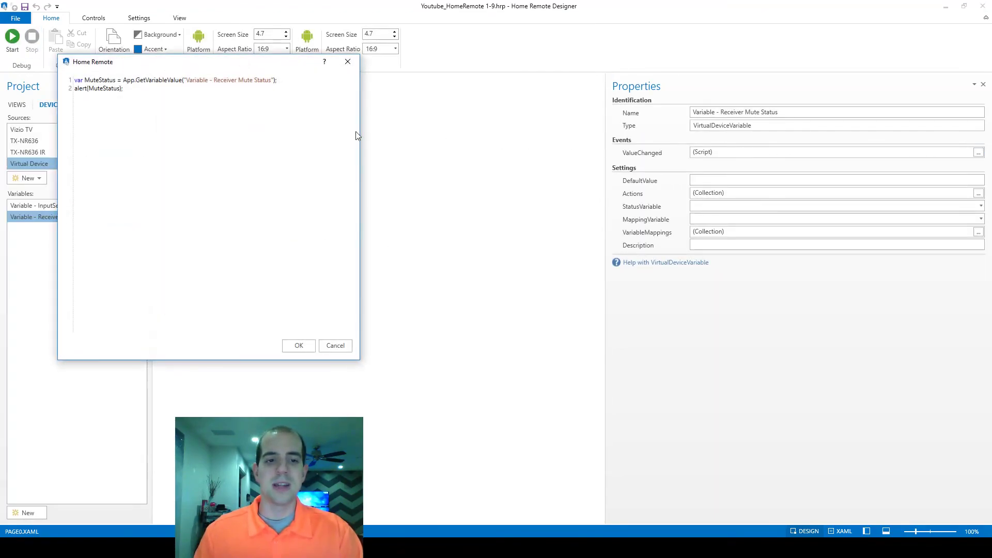
pyautogui.press('Return')
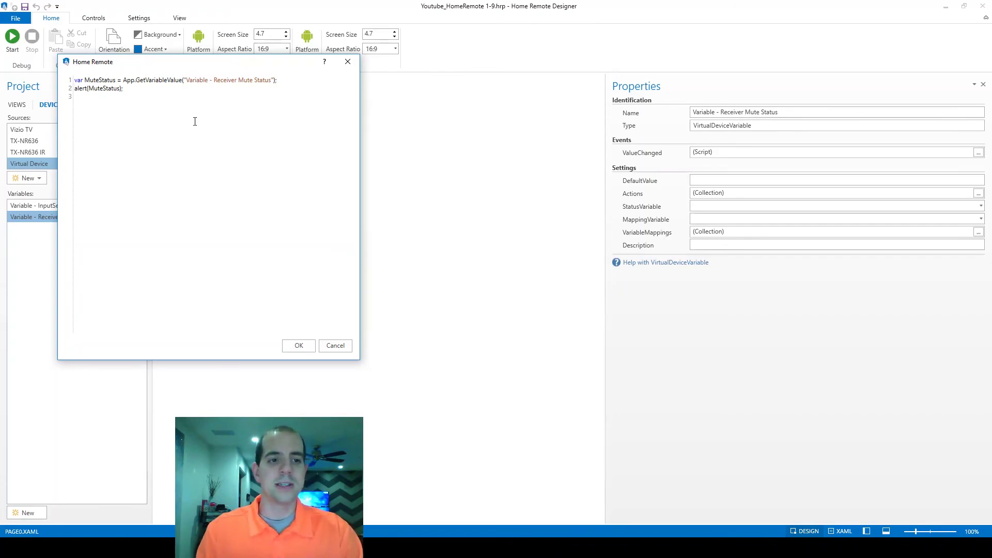
pyautogui.press('Up')
pyautogui.hotkey('shift', 'Right')
pyautogui.hotkey('shift', 'Right')
pyautogui.hotkey('shift', 'Right')
pyautogui.hotkey('shift', 'Right')
pyautogui.hotkey('shift', 'Right')
pyautogui.hotkey('shift', 'Right')
pyautogui.hotkey('shift', 'Right')
pyautogui.hotkey('shift', 'Right')
pyautogui.hotkey('shift', 'Right')
pyautogui.hotkey('shift', 'Right')
pyautogui.hotkey('shift', 'Right')
pyautogui.hotkey('shift', 'Right')
pyautogui.hotkey('shift', 'Right')
pyautogui.hotkey('shift', 'Right')
pyautogui.hotkey('shift', 'Right')
pyautogui.hotkey('shift', 'Right')
pyautogui.hotkey('shift', 'Right')
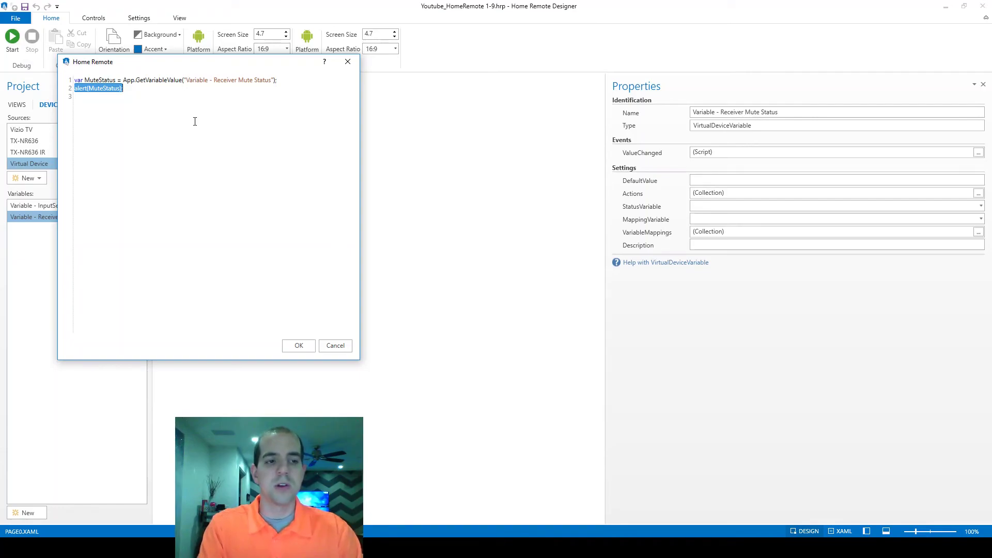
pyautogui.press('Delete')
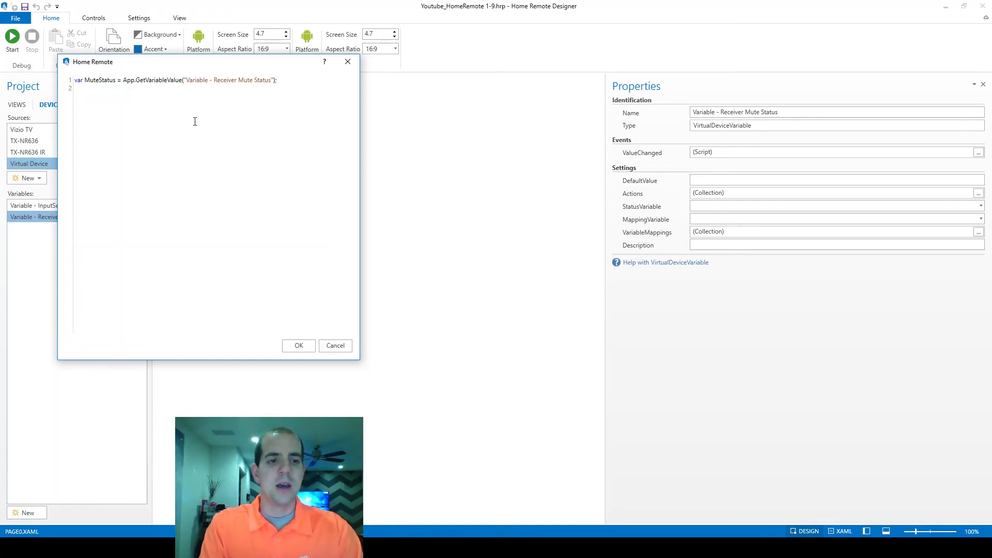
# - Write App.SetVariableValue("TX-NR636 IR Mute Toggle",""); on line 2 using autocomplete
pyautogui.write('App.')
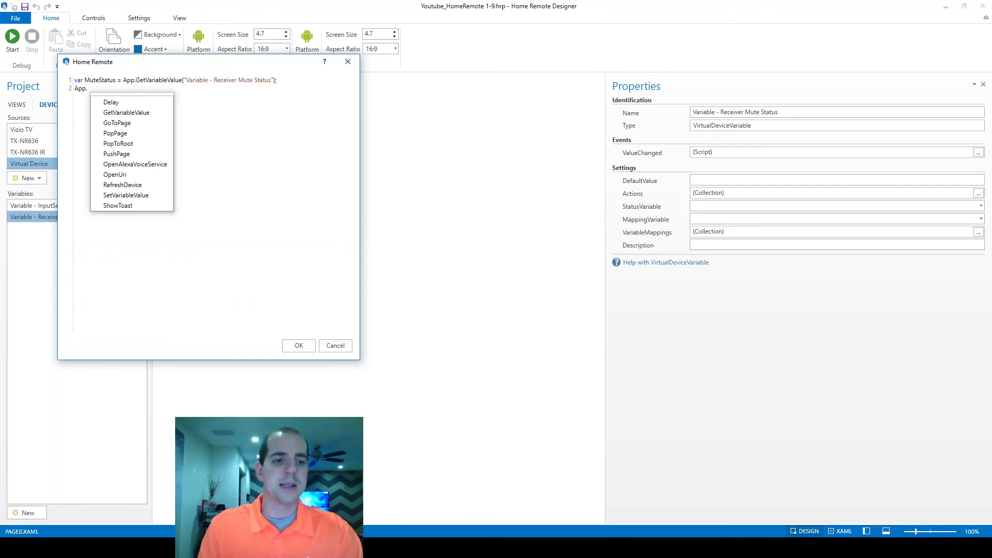
pyautogui.press('Down')
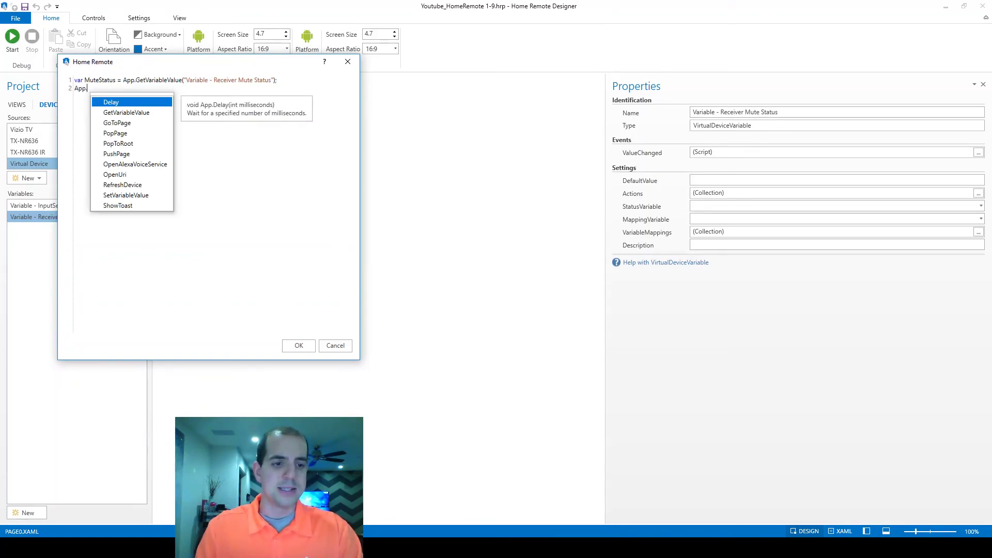
pyautogui.press('Down')
pyautogui.press('Down')
pyautogui.press('End')
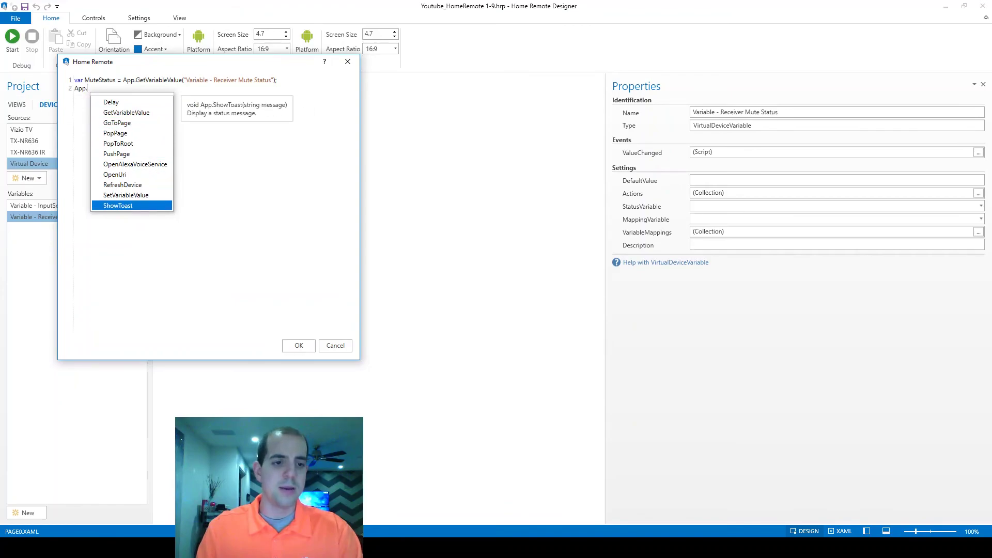
pyautogui.press('Up')
pyautogui.press('Return')
pyautogui.write('(')
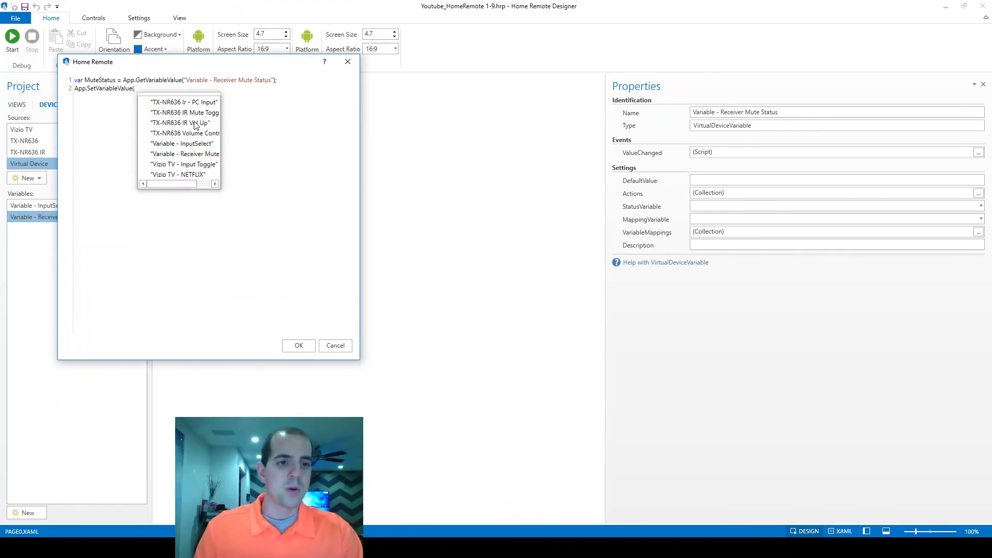
pyautogui.press('Down')
pyautogui.press('Down')
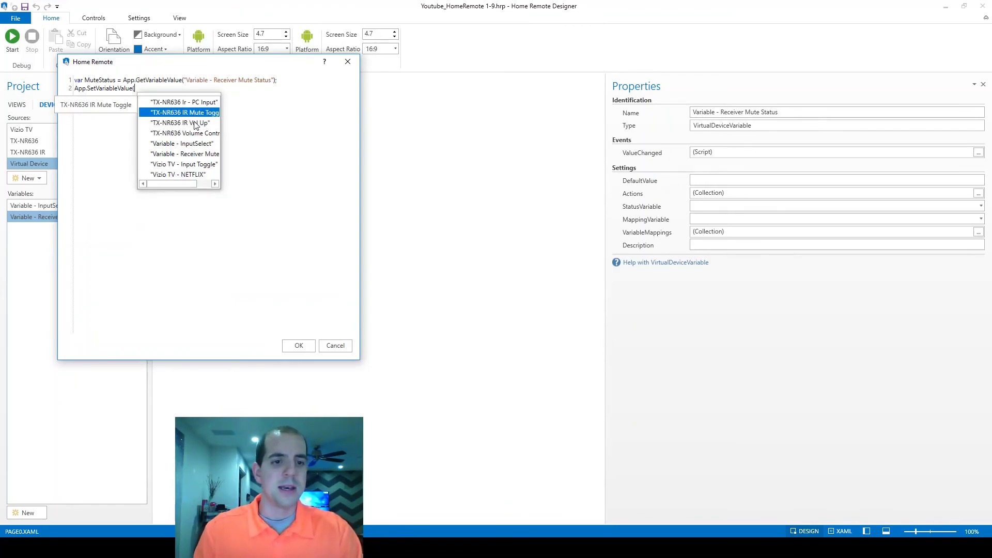
pyautogui.press('Return')
pyautogui.write(',"")')
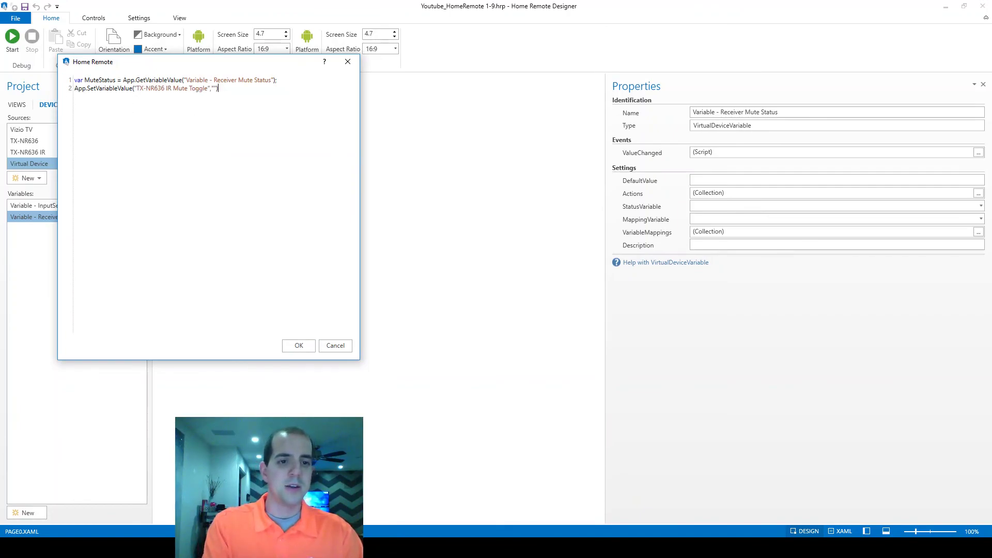
pyautogui.write(';')
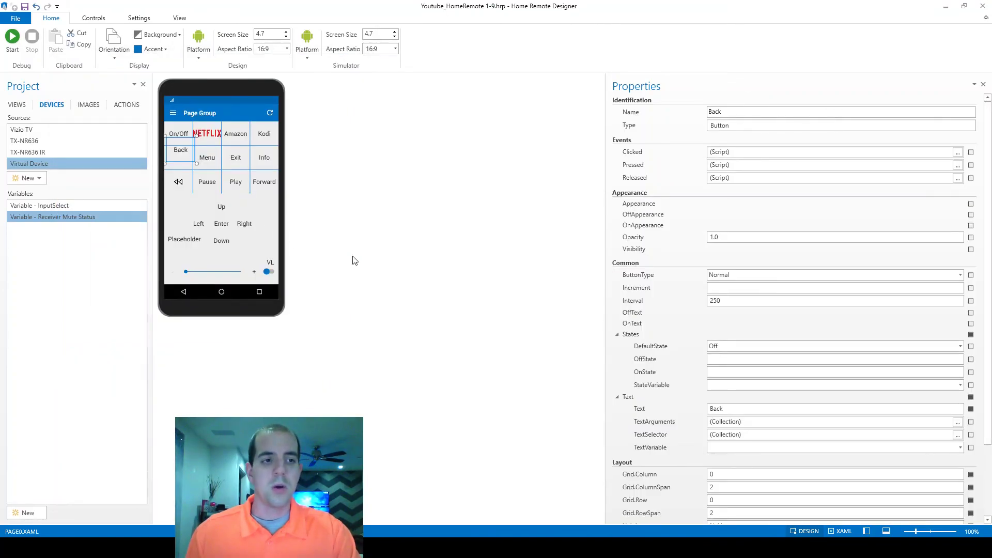
# - Run the remote in the simulator to test the updated mute toggle
pyautogui.click(13, 46)
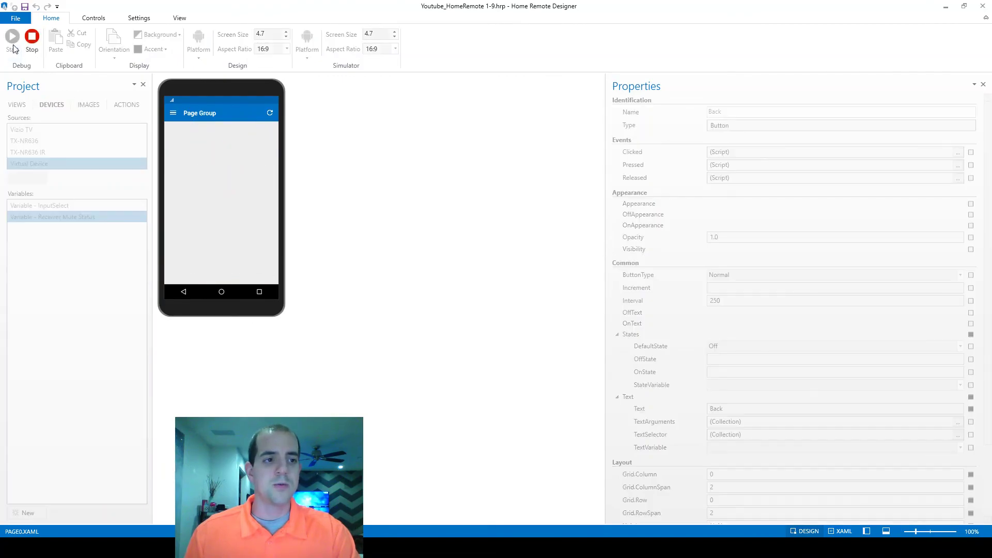